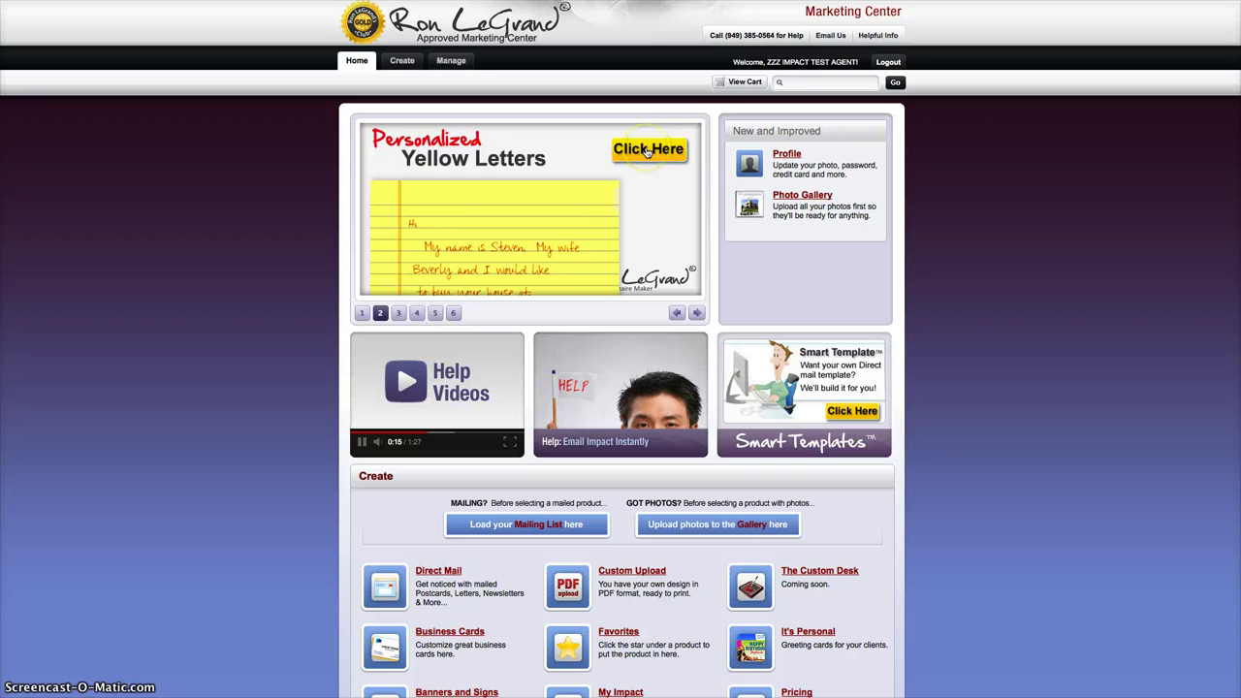
- Open the Direct Mail product category from the Create page
left_click(441, 574)
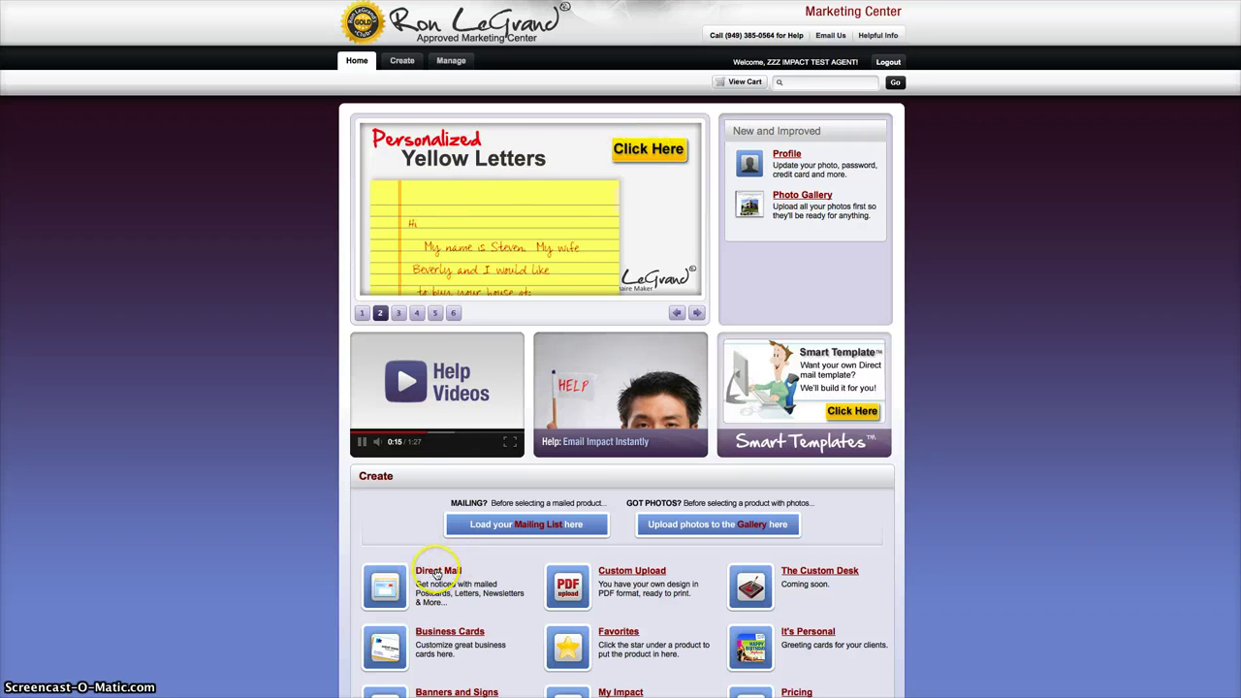
left_click(406, 62)
left_click(443, 215)
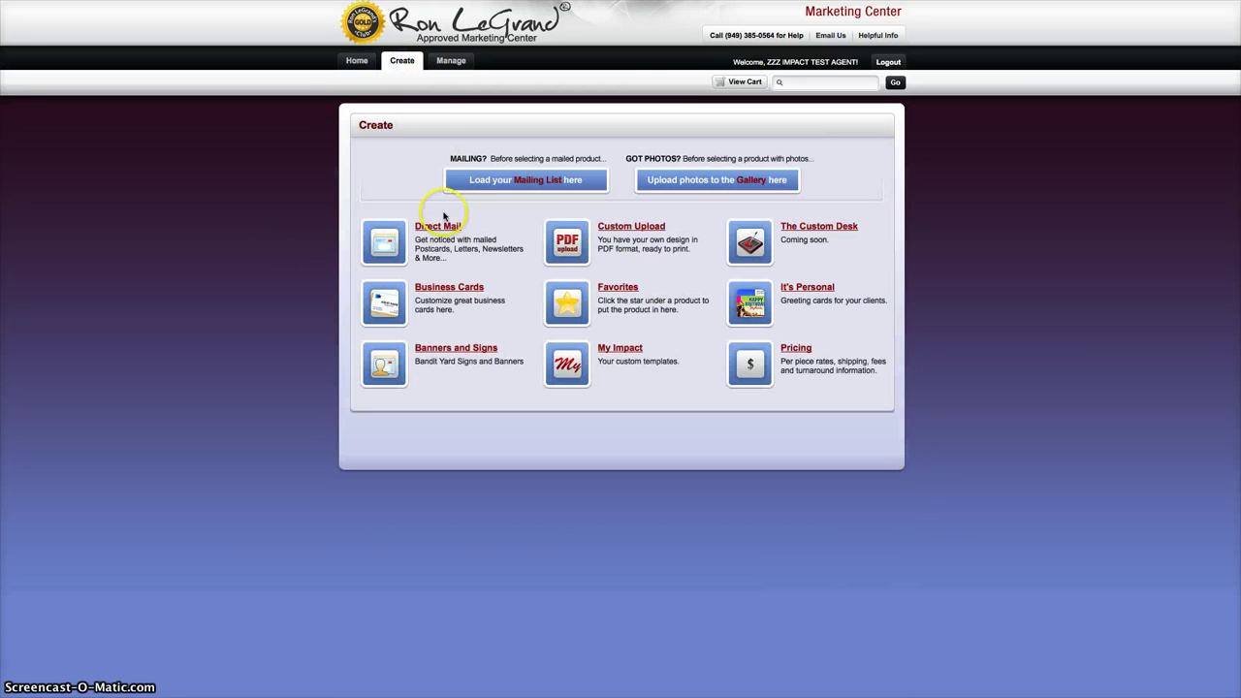
left_click(439, 228)
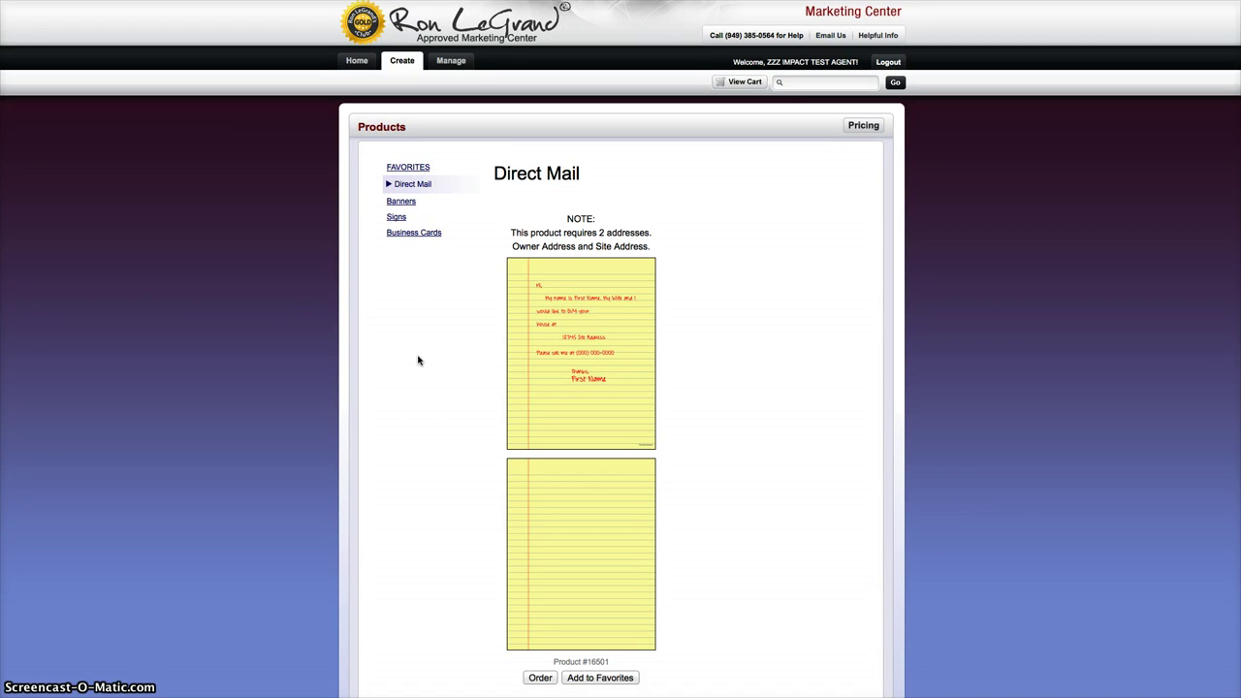
- Preview the yellow letter template, product #16501, at full size and start an order for it
left_click(594, 313)
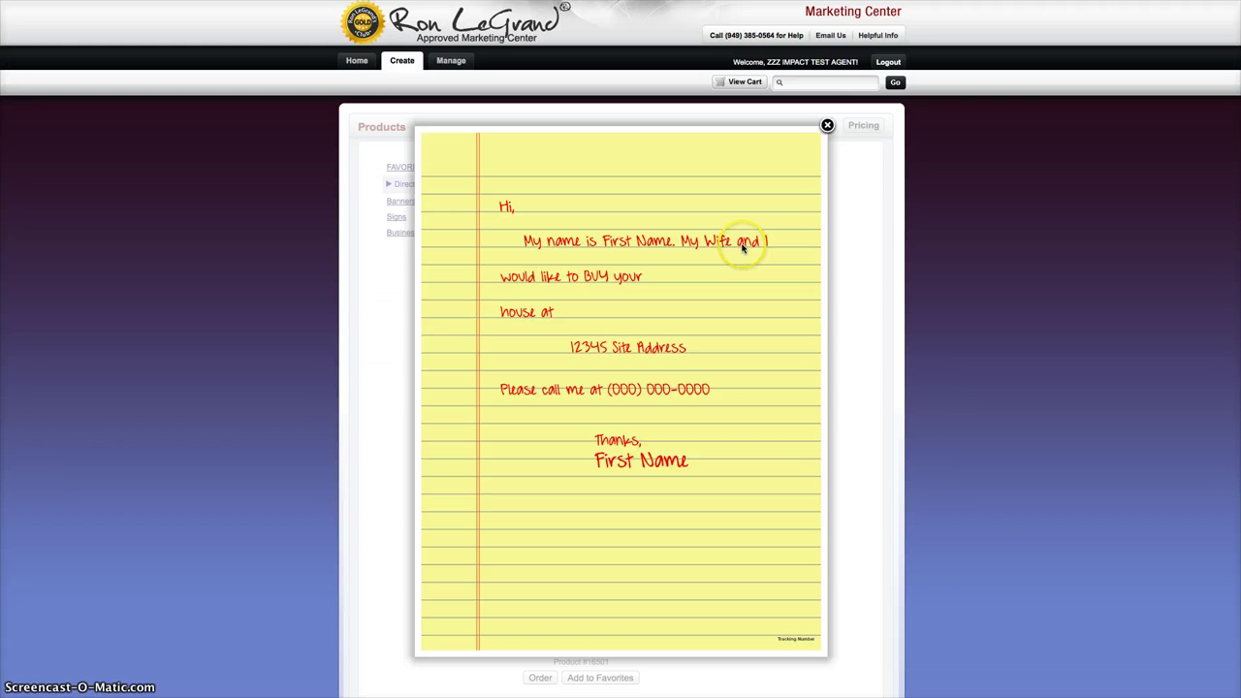
left_click(827, 127)
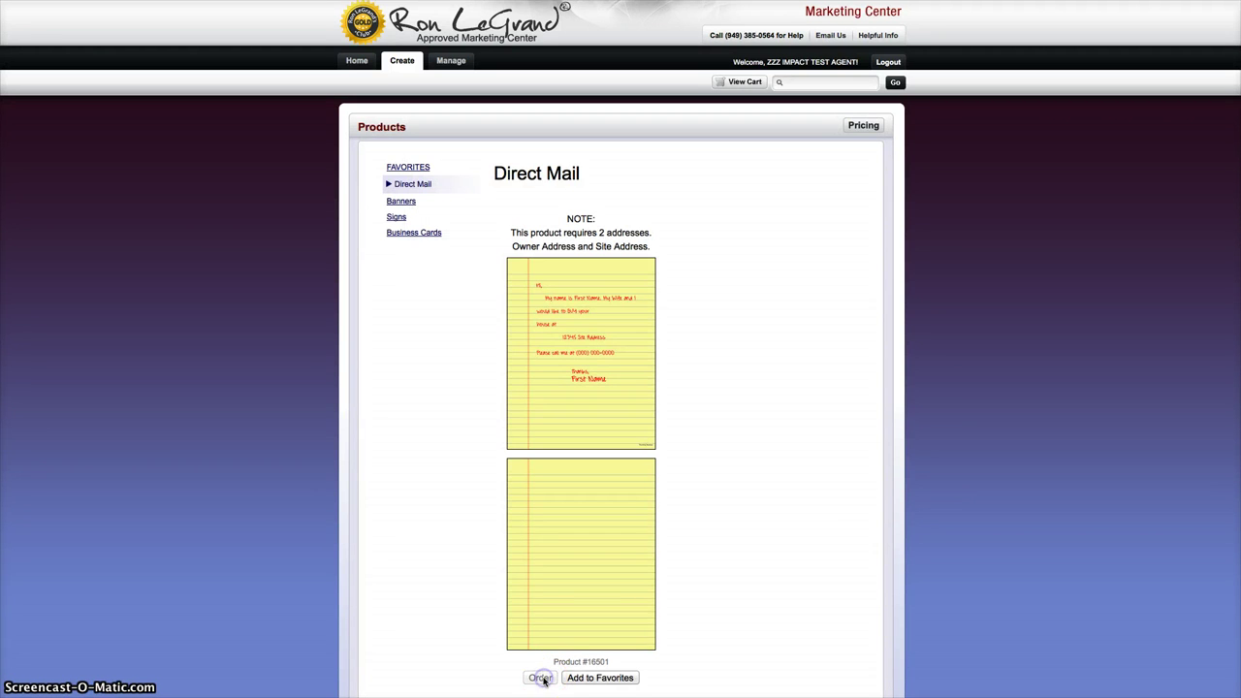
left_click(541, 678)
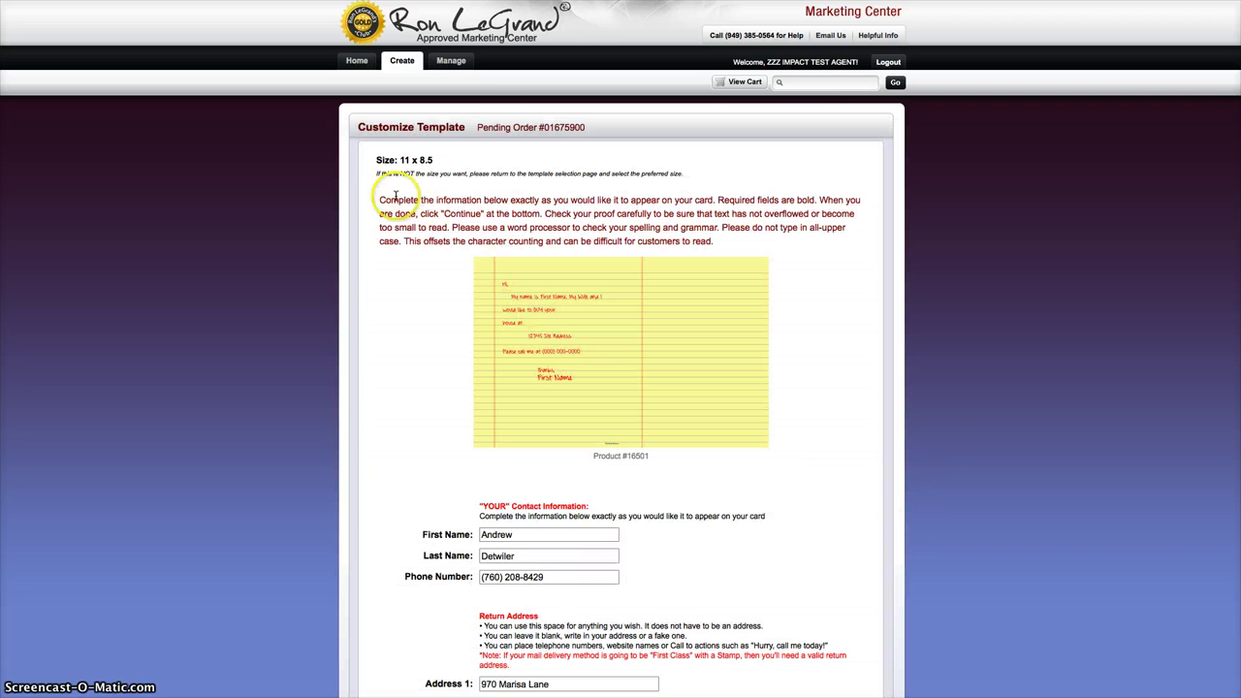
- Review the template instructions, the prefilled contact name and phone number, and the return address fields on the customization form
left_click_drag(380, 199, 556, 200)
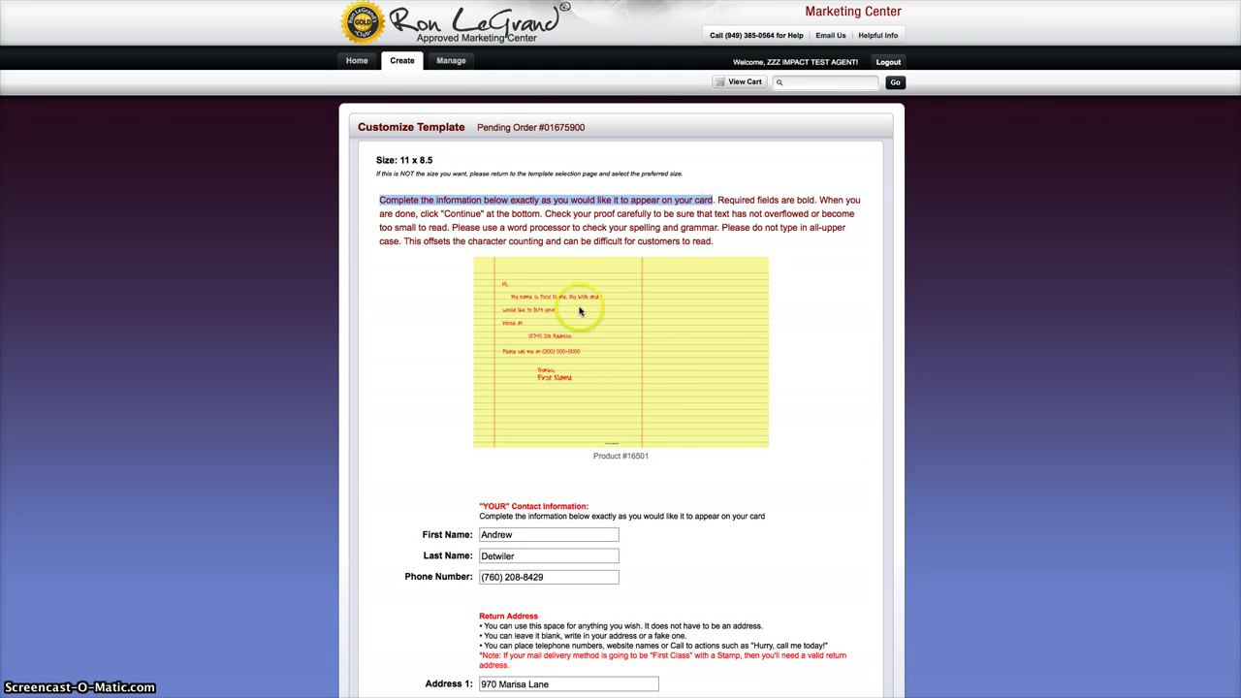
scroll(851, 456, "down", 4)
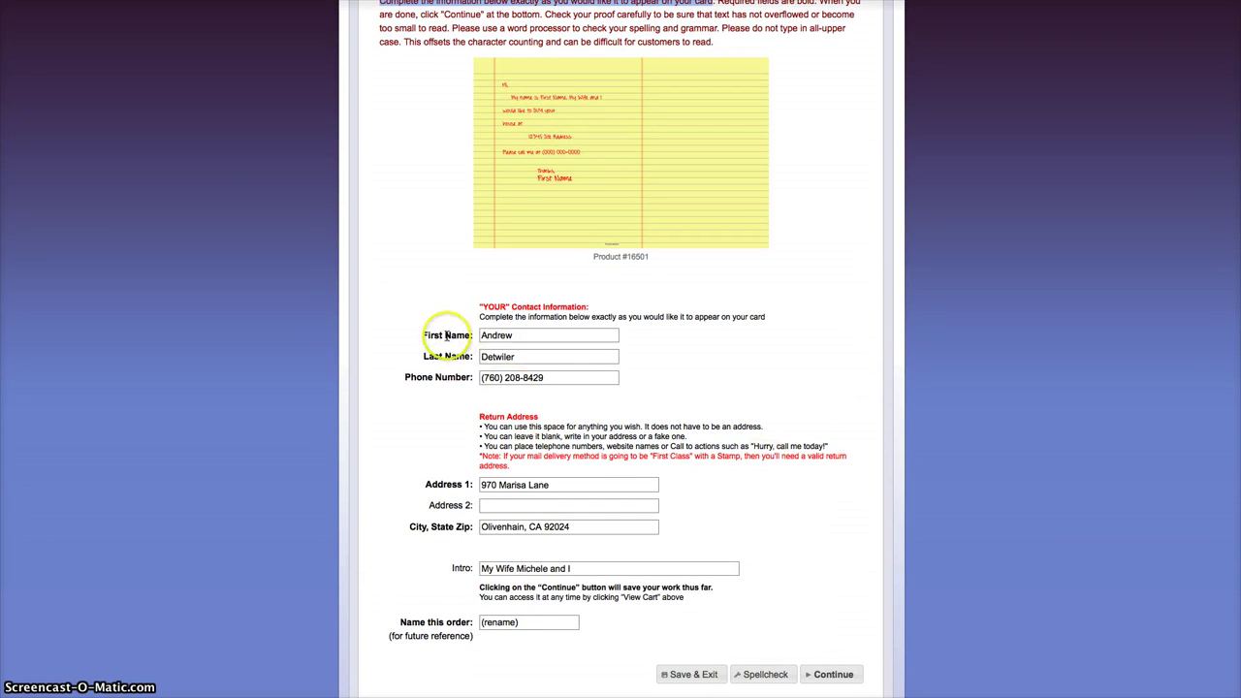
left_click_drag(512, 336, 481, 335)
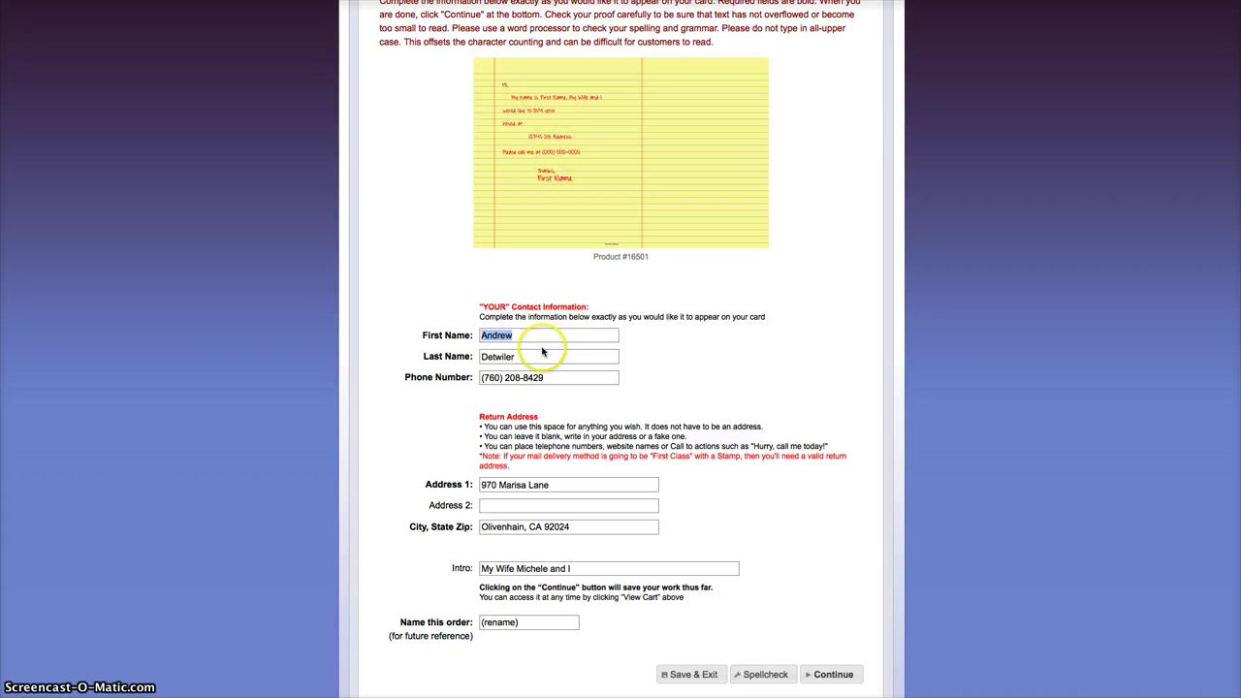
left_click_drag(554, 379, 464, 373)
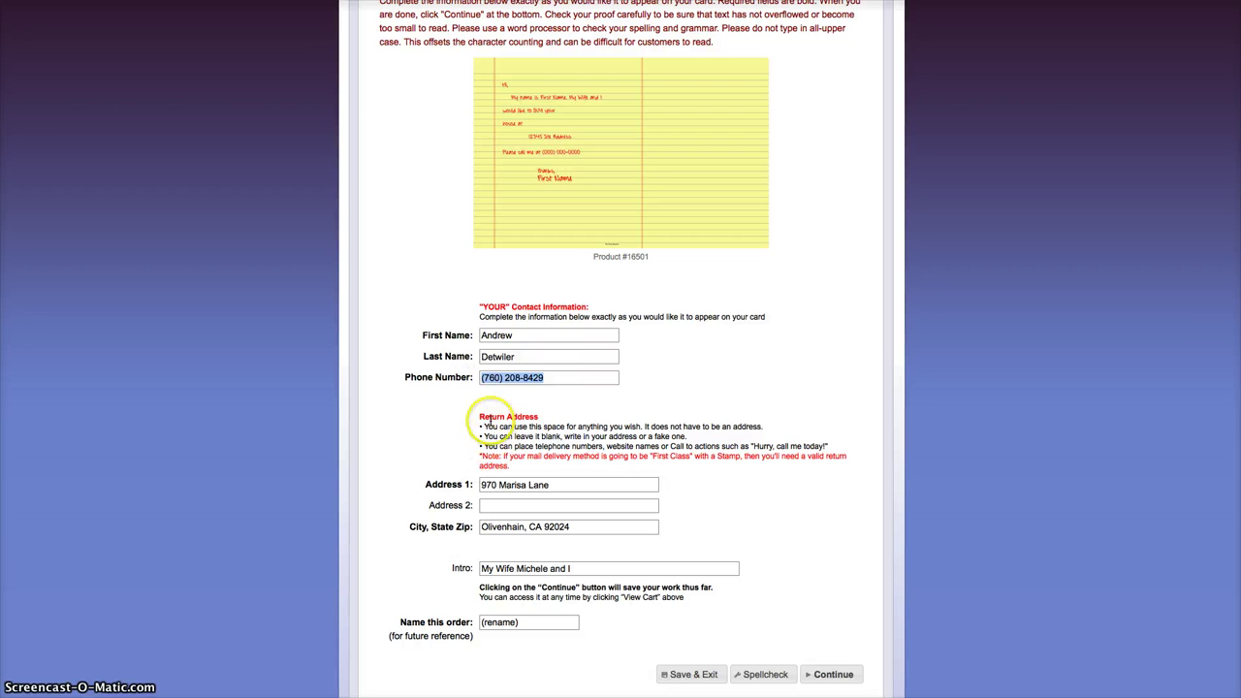
left_click_drag(480, 417, 526, 416)
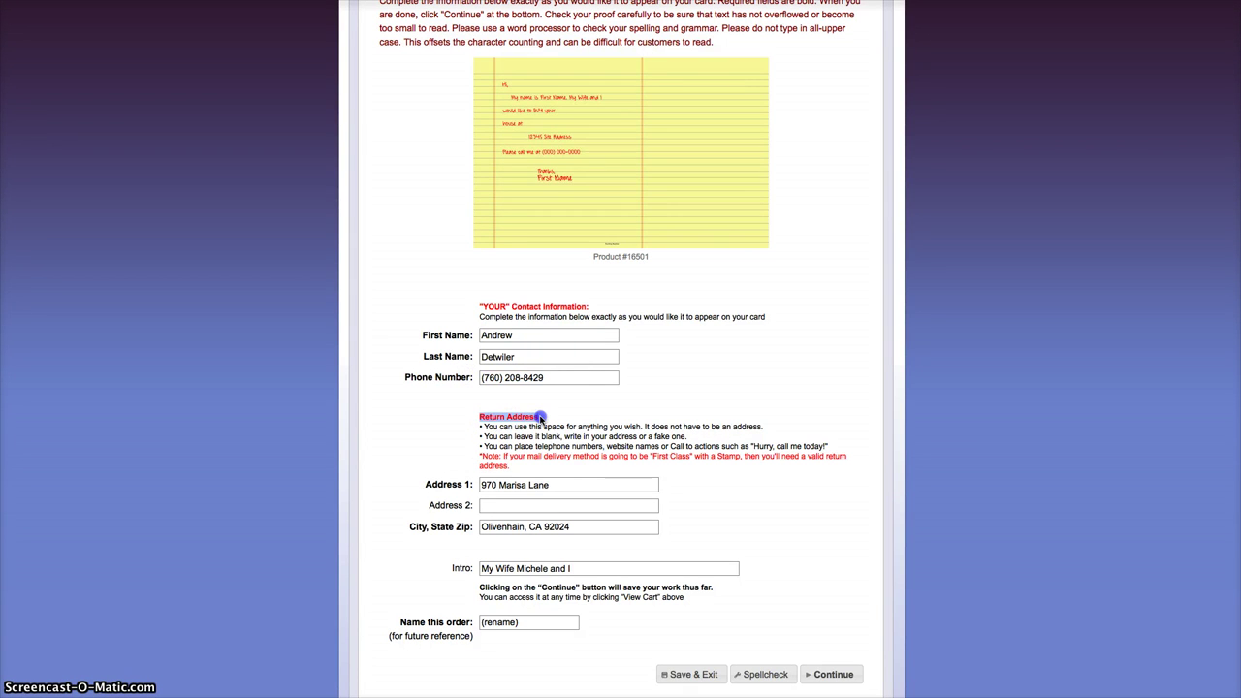
left_click_drag(541, 417, 545, 417)
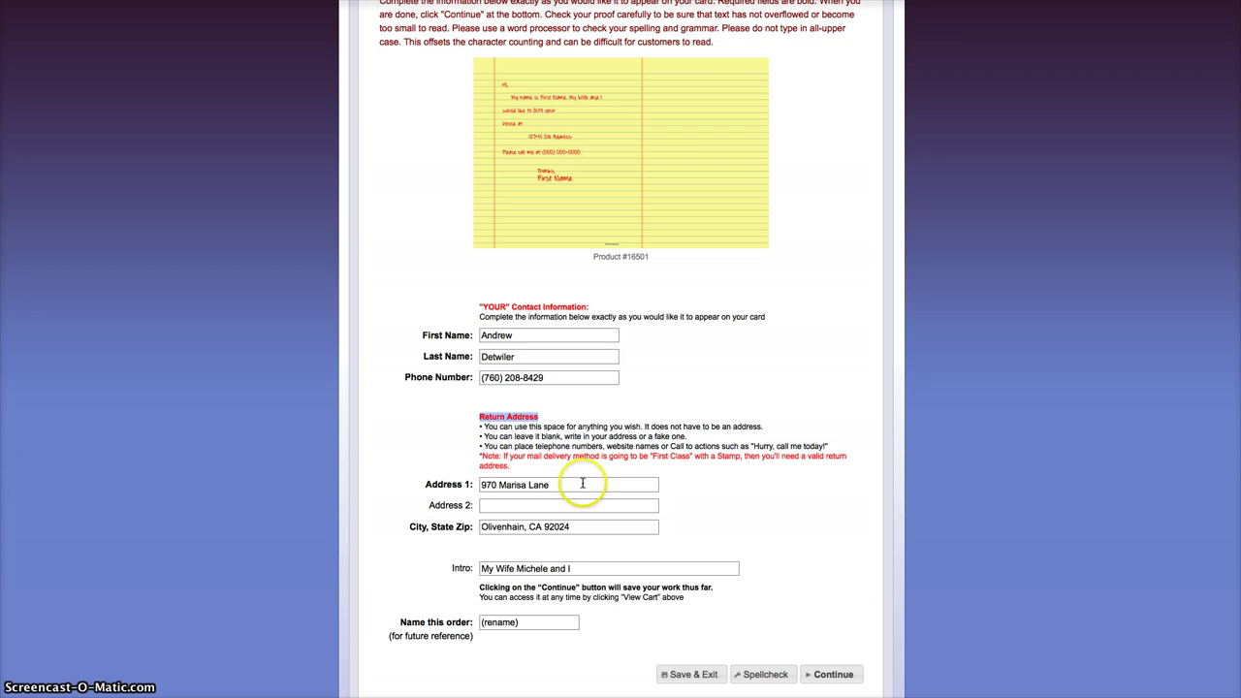
left_click_drag(555, 485, 482, 481)
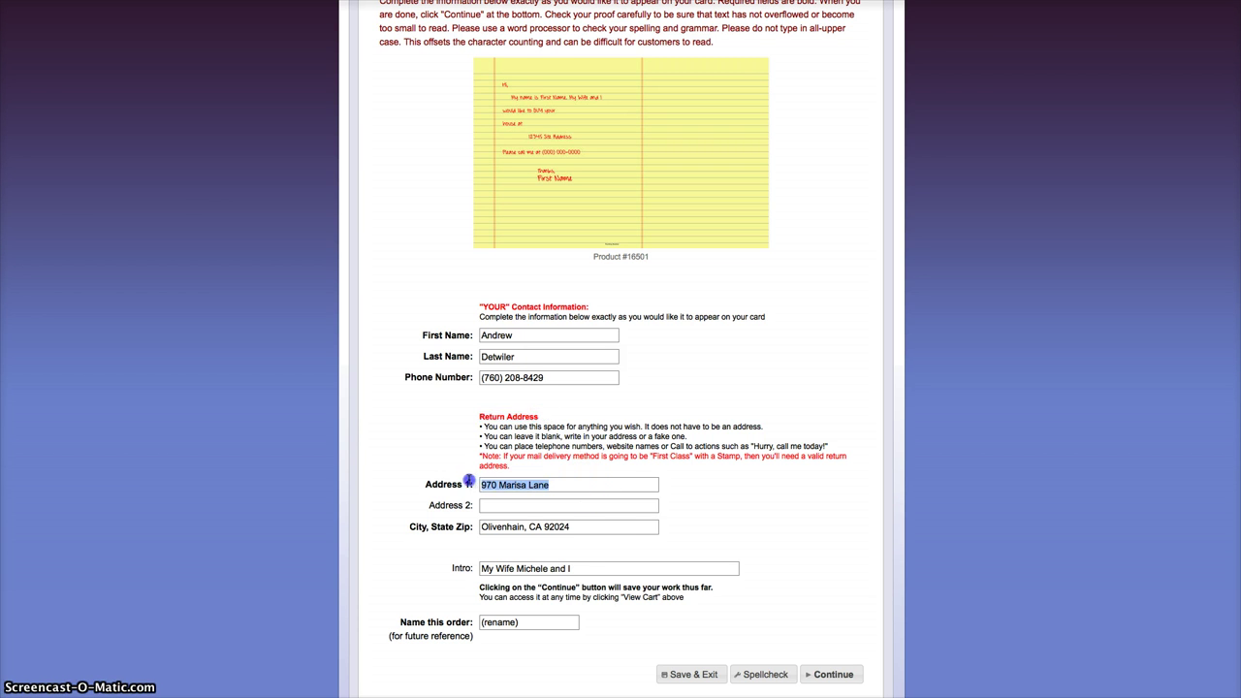
left_click_drag(589, 527, 465, 519)
left_click(594, 527)
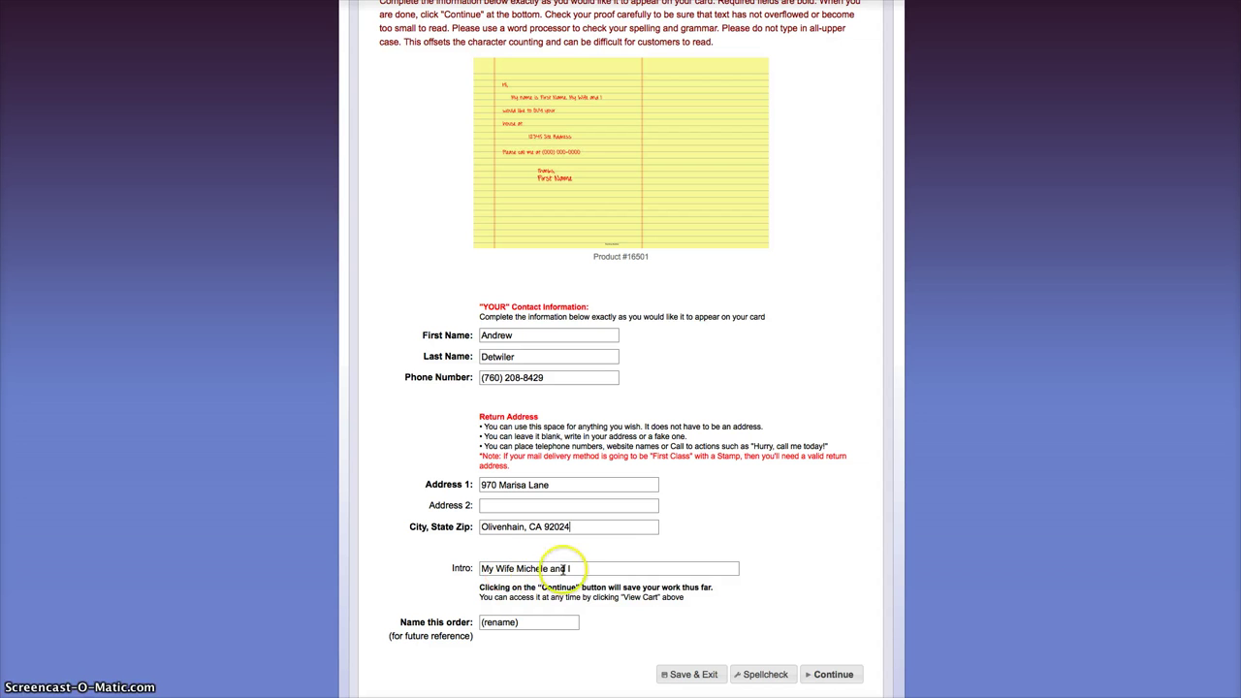
- Change the letter's intro text to "My Wife and I," and continue to the mailing list selection
left_click_drag(517, 568, 598, 575)
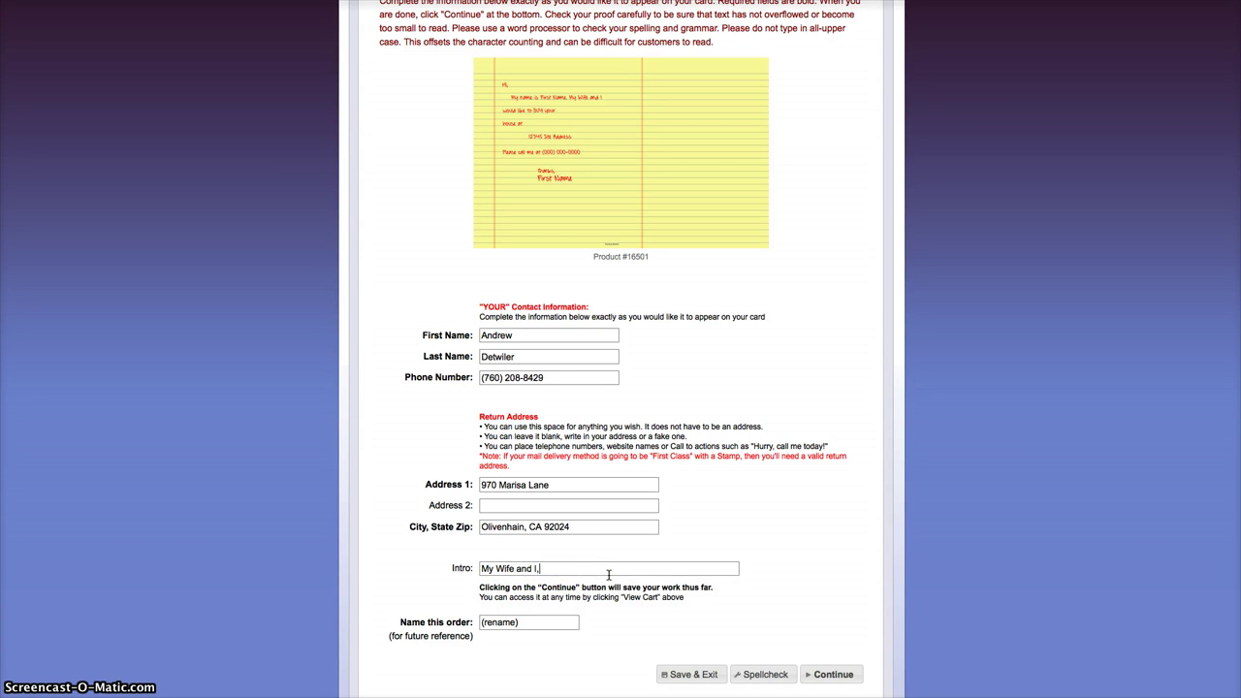
left_click_drag(517, 570, 610, 574)
left_click(834, 675)
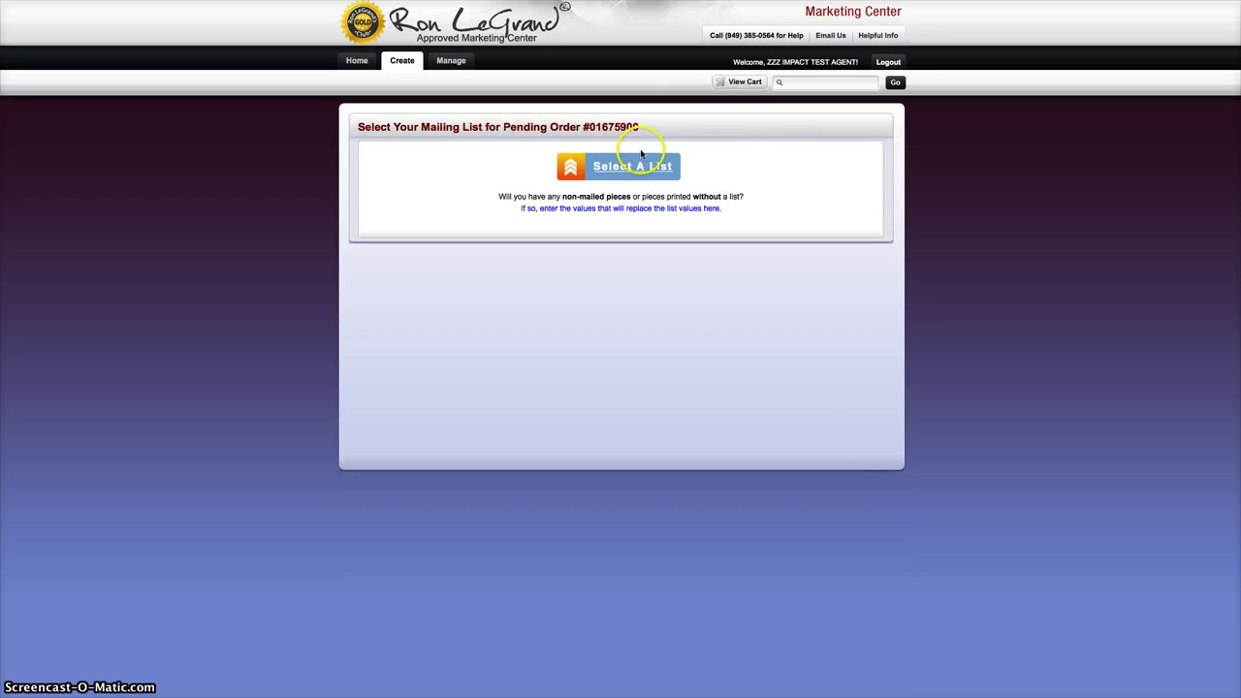
- View the site address entry form for pieces printed without a list and return to the mailing list selection
left_click(663, 171)
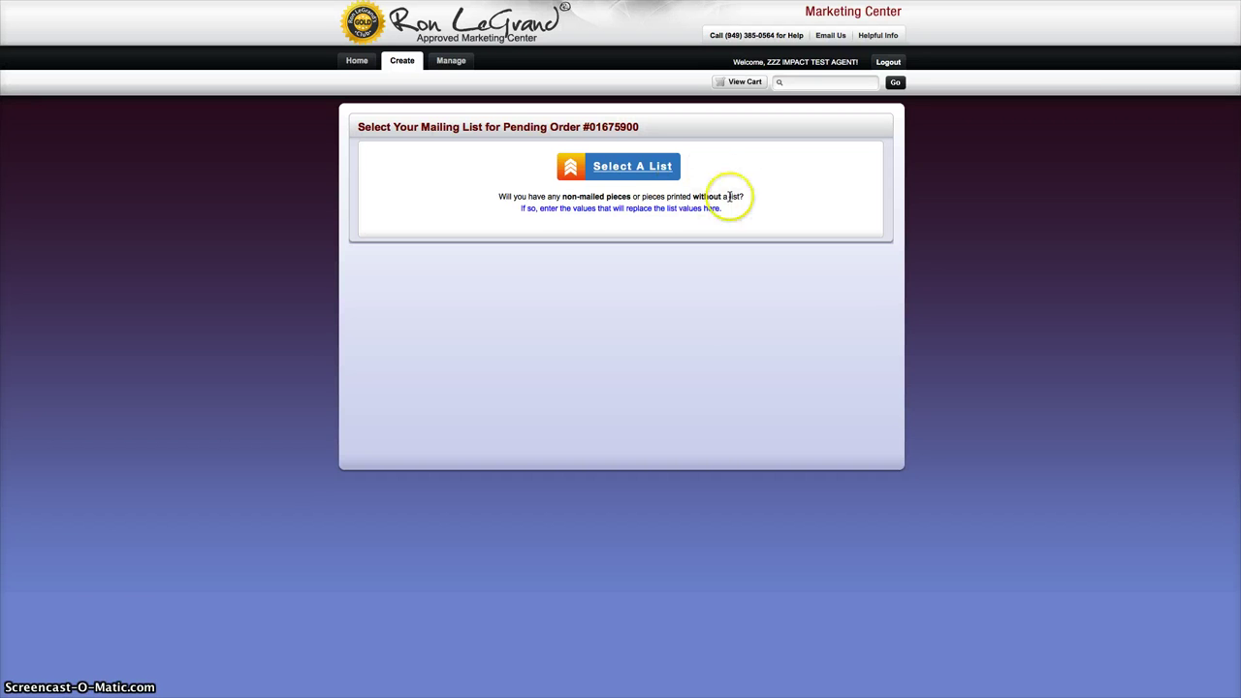
left_click(587, 212)
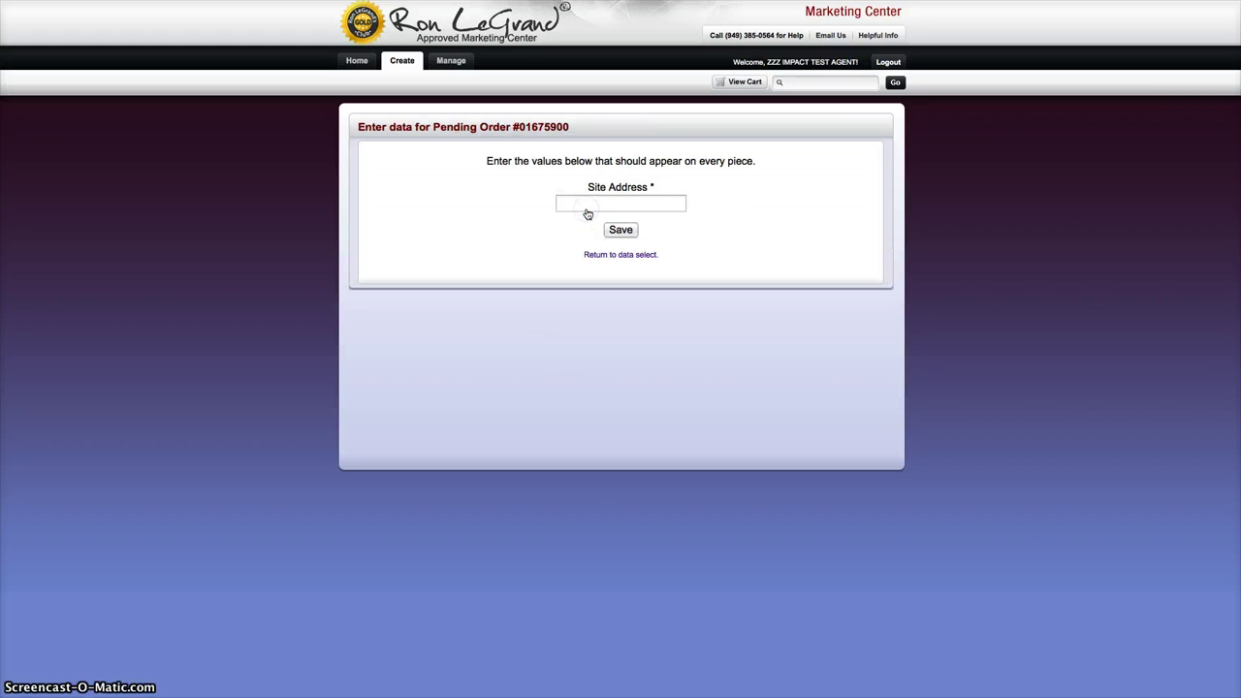
left_click(614, 200)
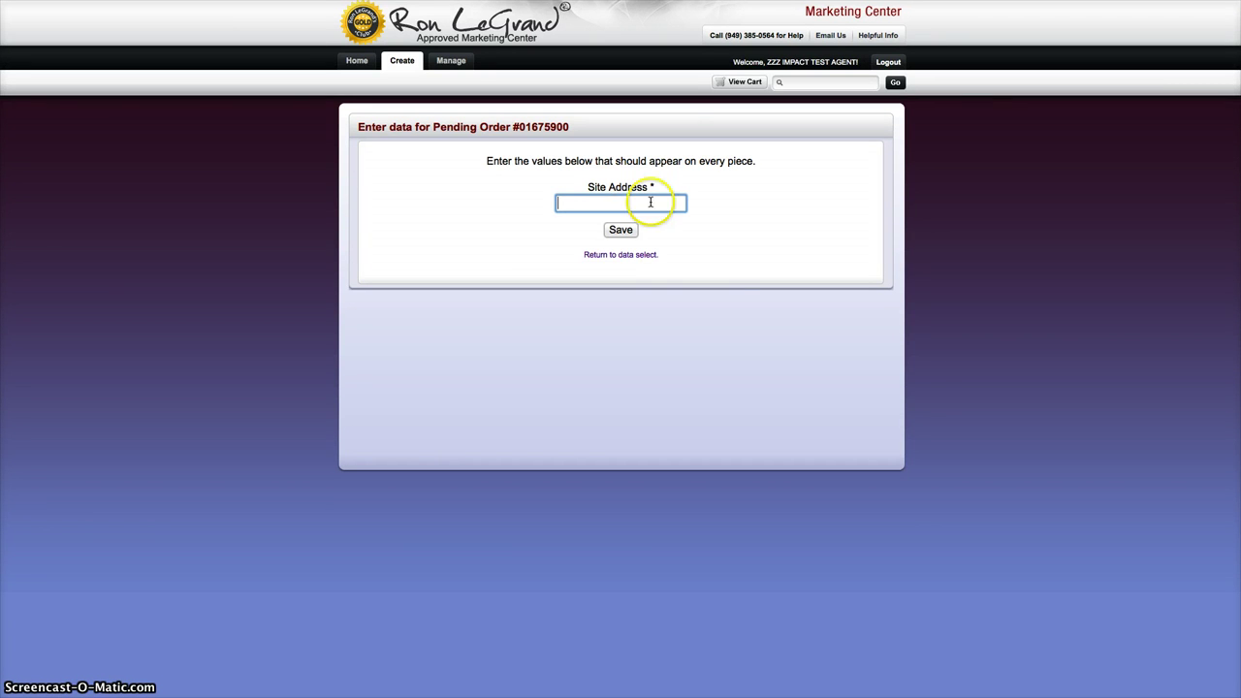
left_click(636, 255)
- Select the mailing list "0005 Absentee Owner Test Data" for the order and continue to data mapping
left_click(631, 169)
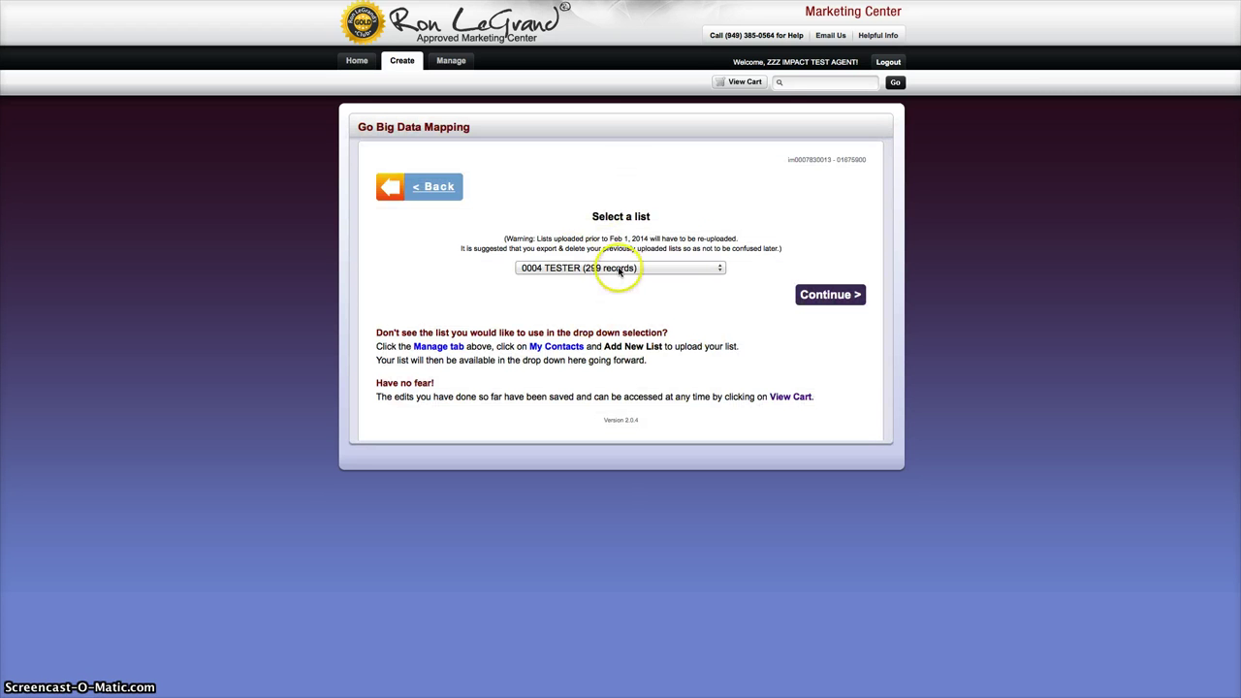
left_click(659, 268)
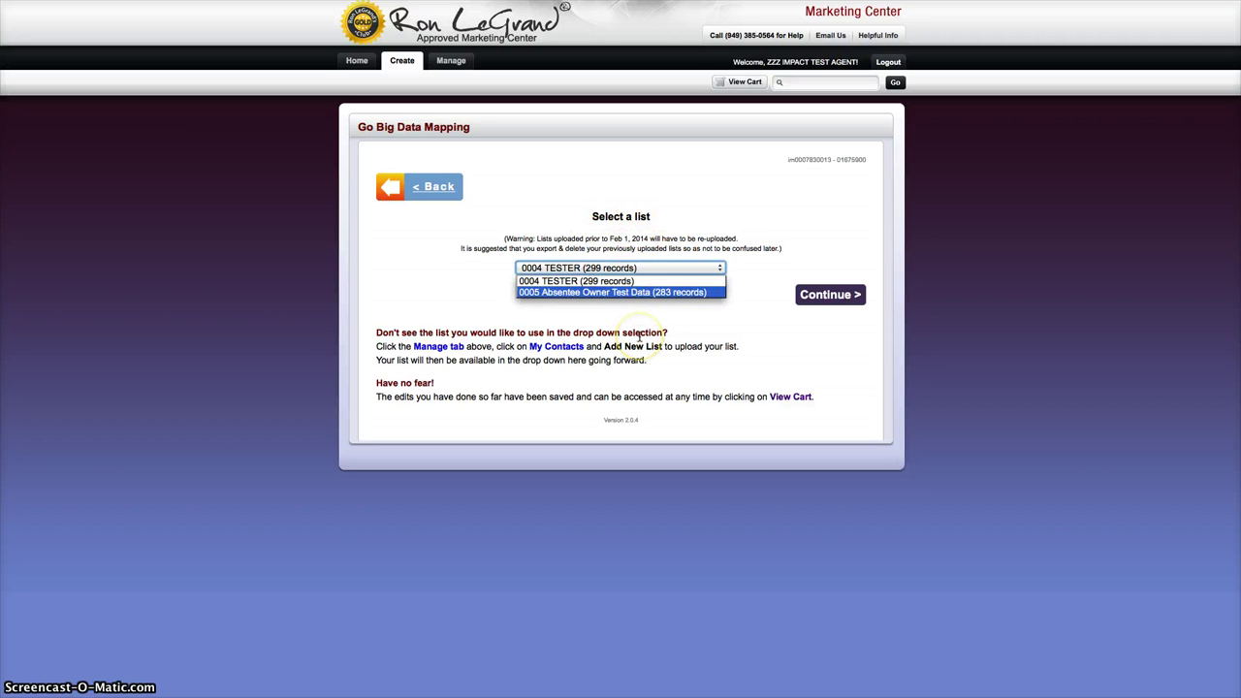
left_click(656, 292)
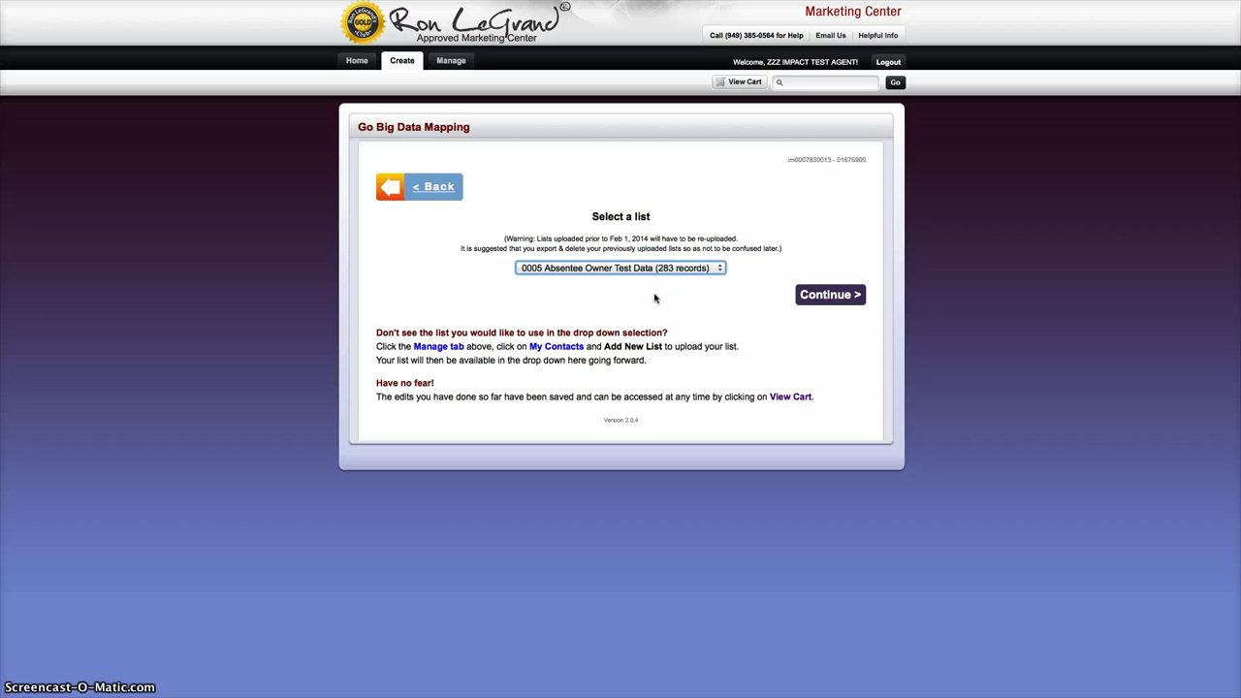
left_click(822, 296)
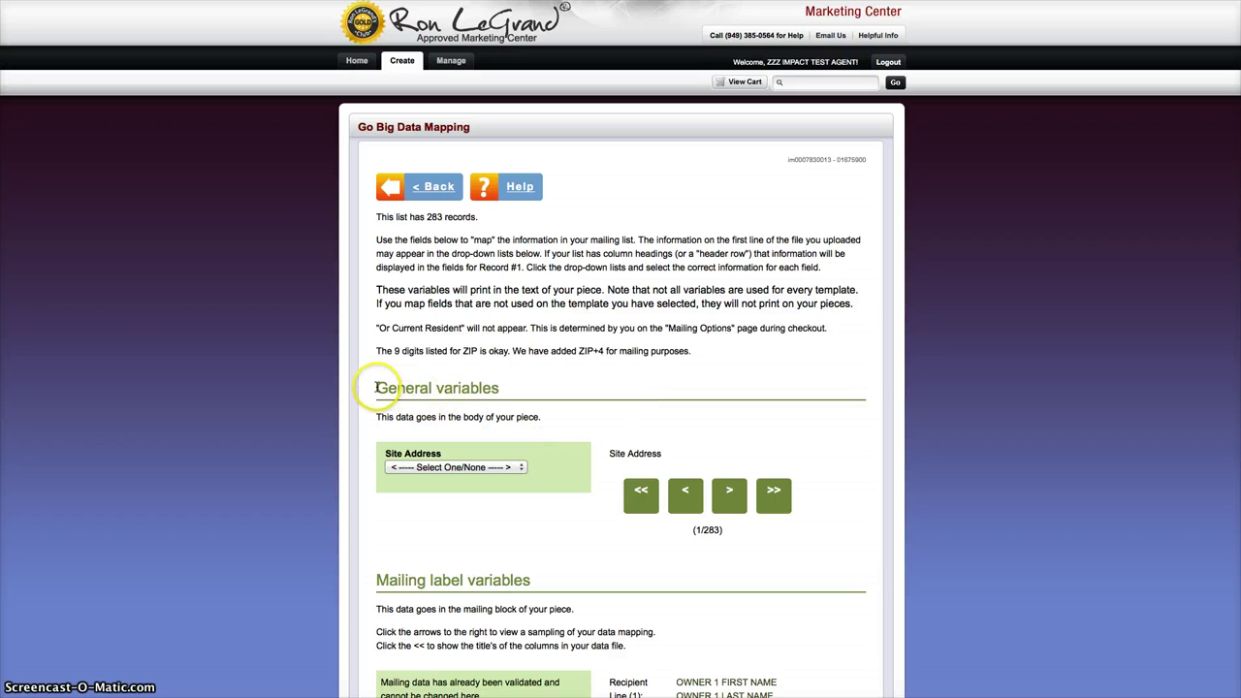
- Map the Site Address variable in the general variables to the PROPERTY ADDRESS column
left_click_drag(374, 388, 487, 392)
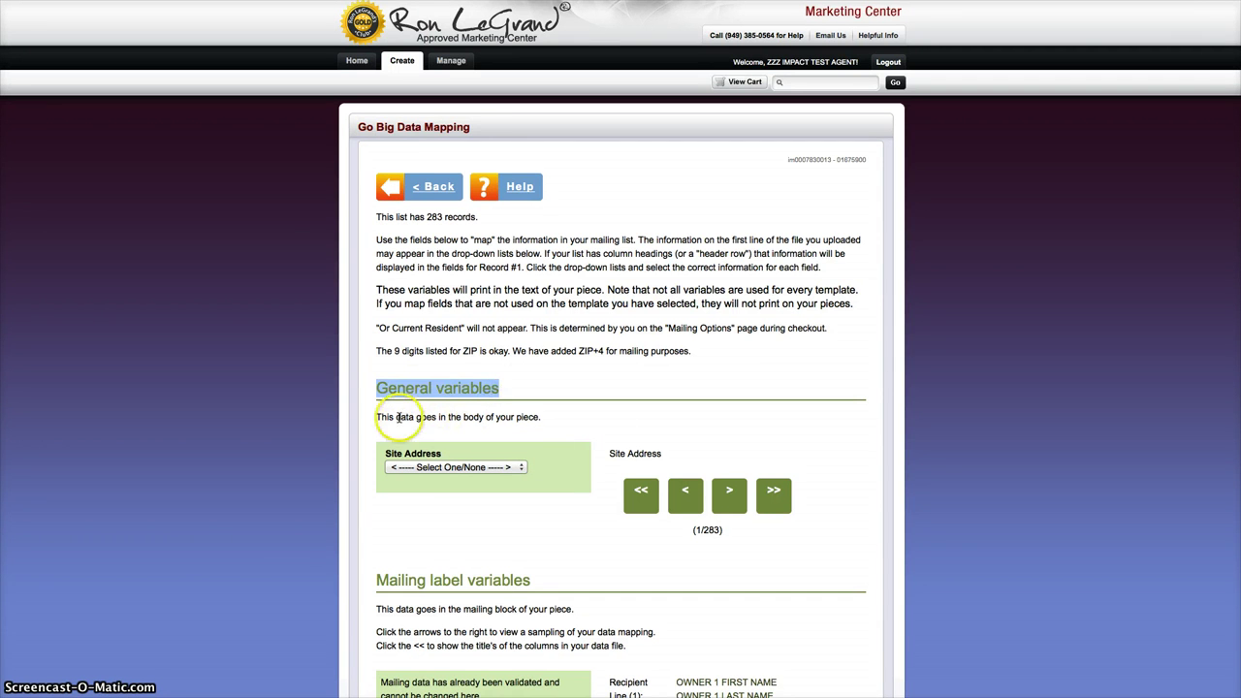
left_click_drag(396, 417, 496, 419)
left_click(531, 454)
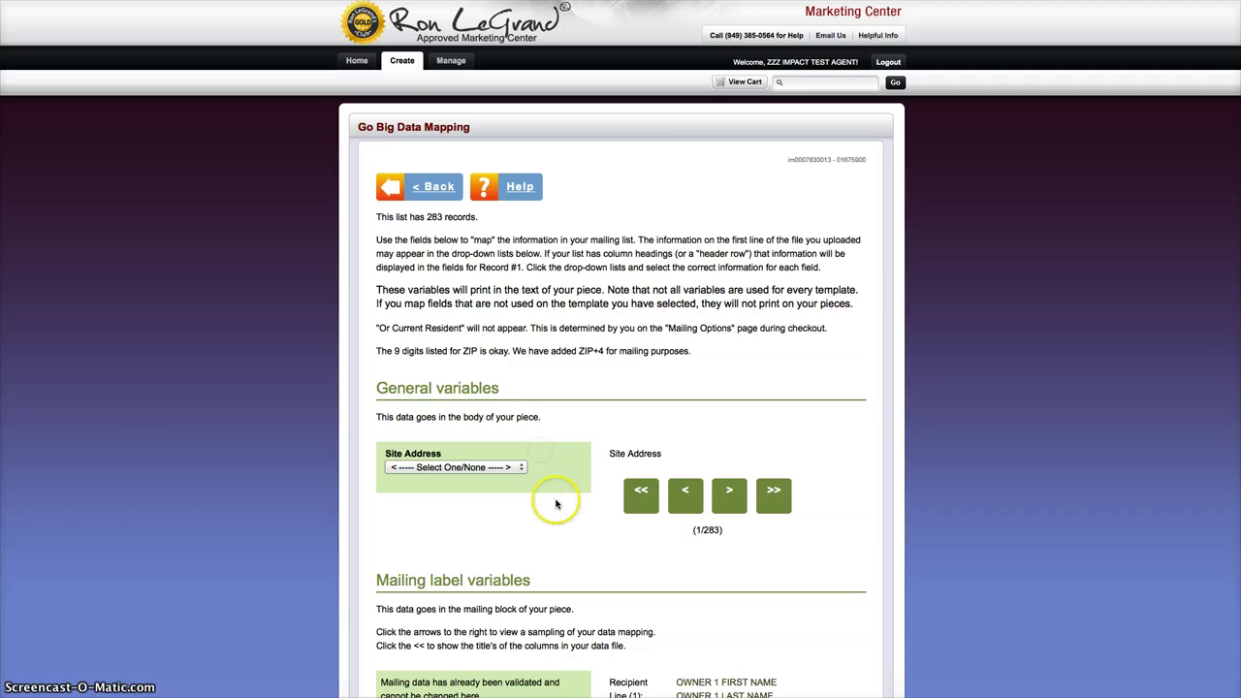
scroll(555, 503, "down", 2)
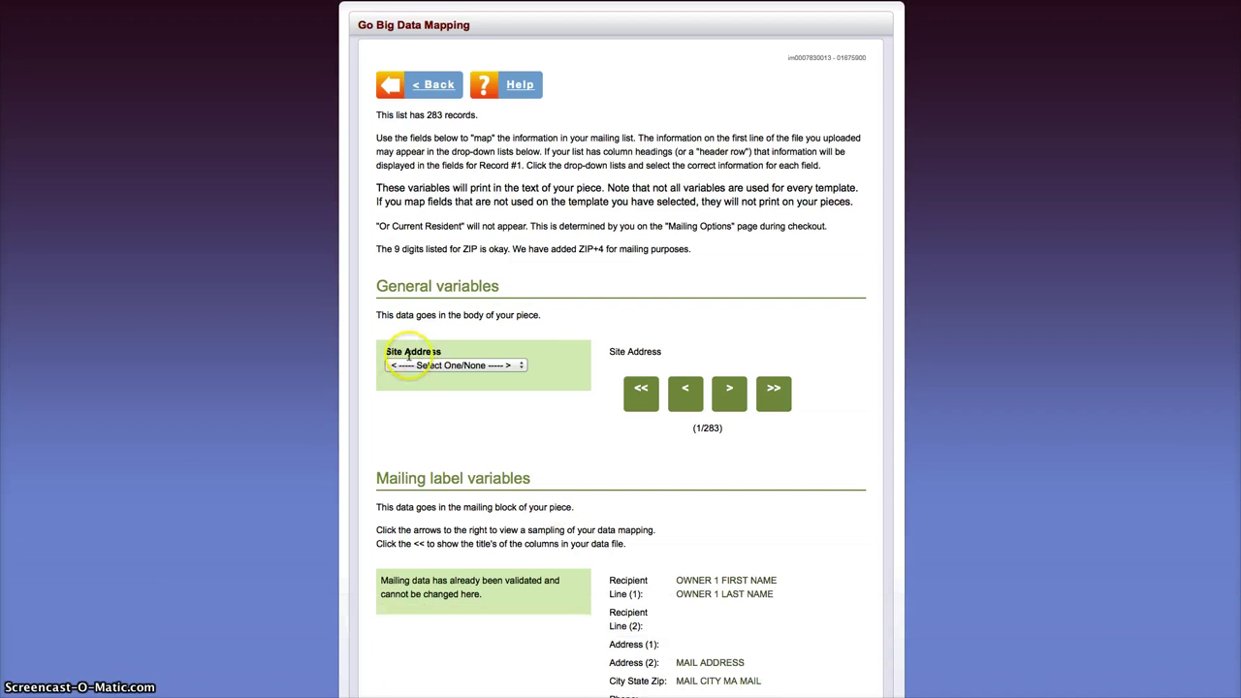
left_click(447, 367)
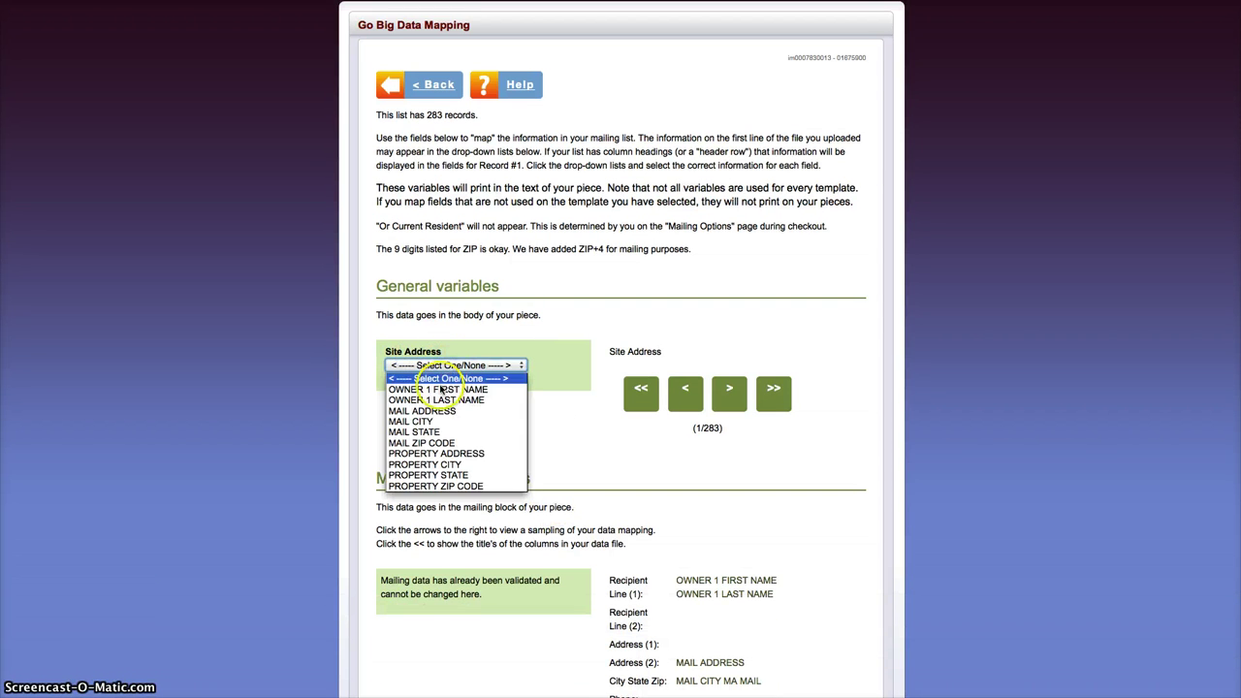
left_click(466, 459)
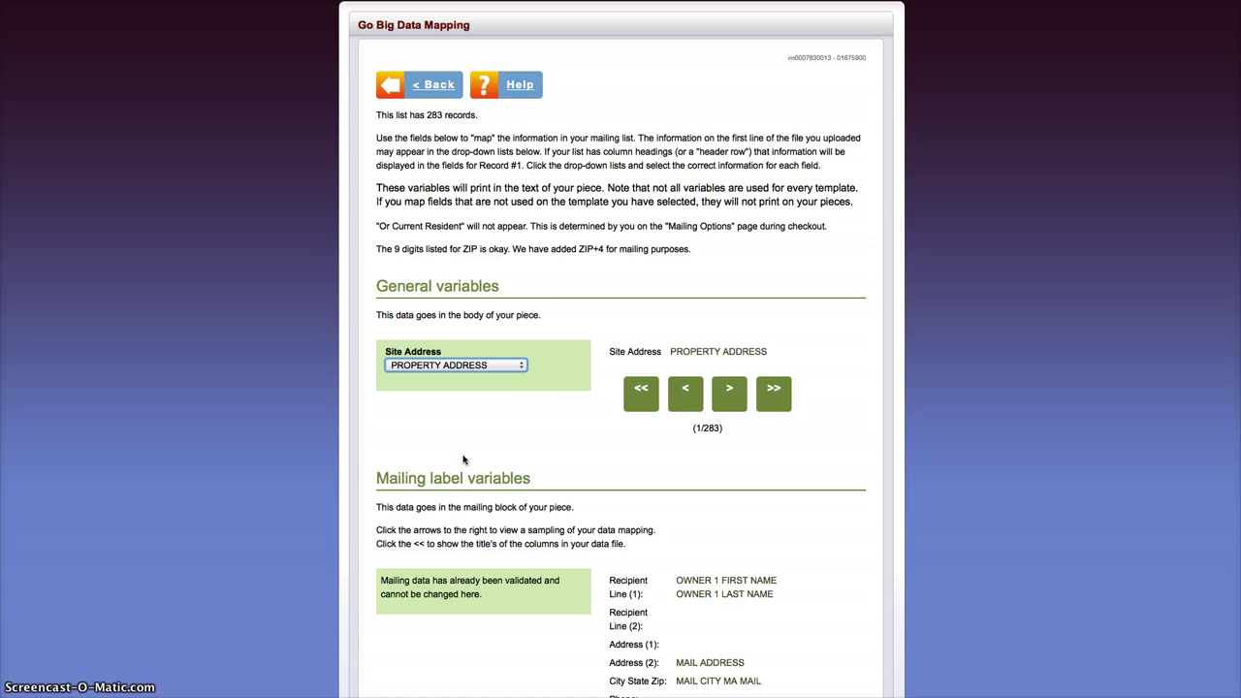
- Advance to the second record and compare its site address with the mailing label address lines
left_click(730, 396)
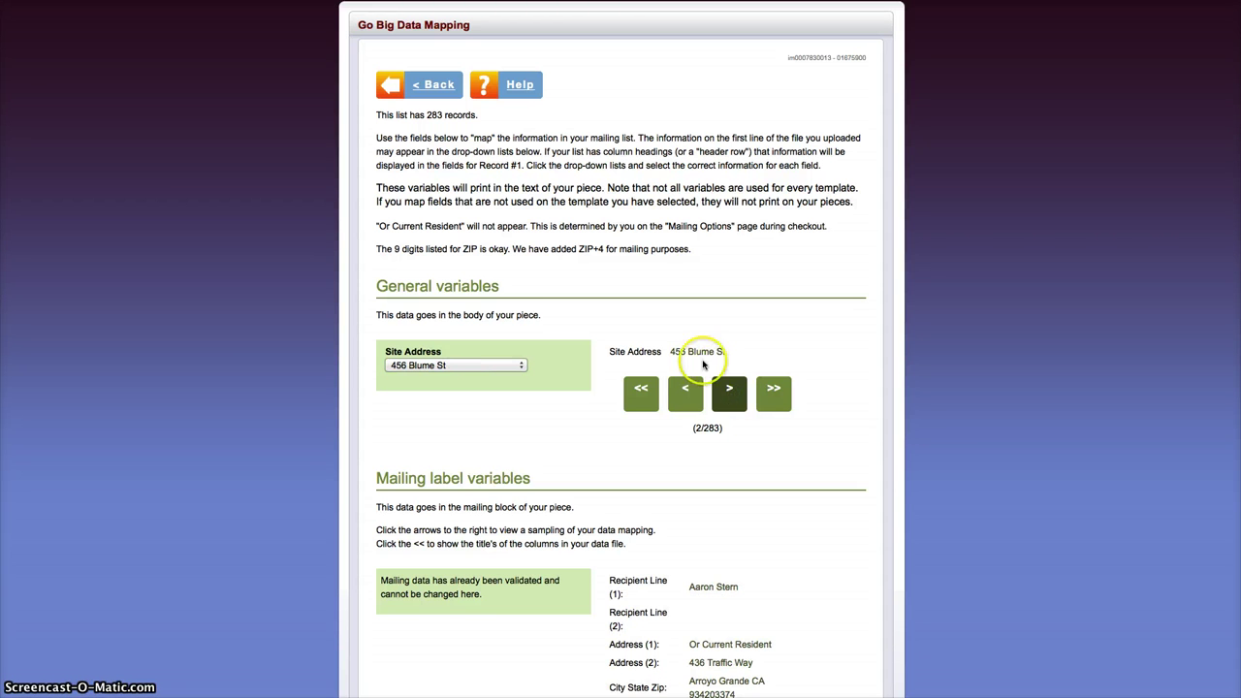
scroll(762, 573, "down", 3)
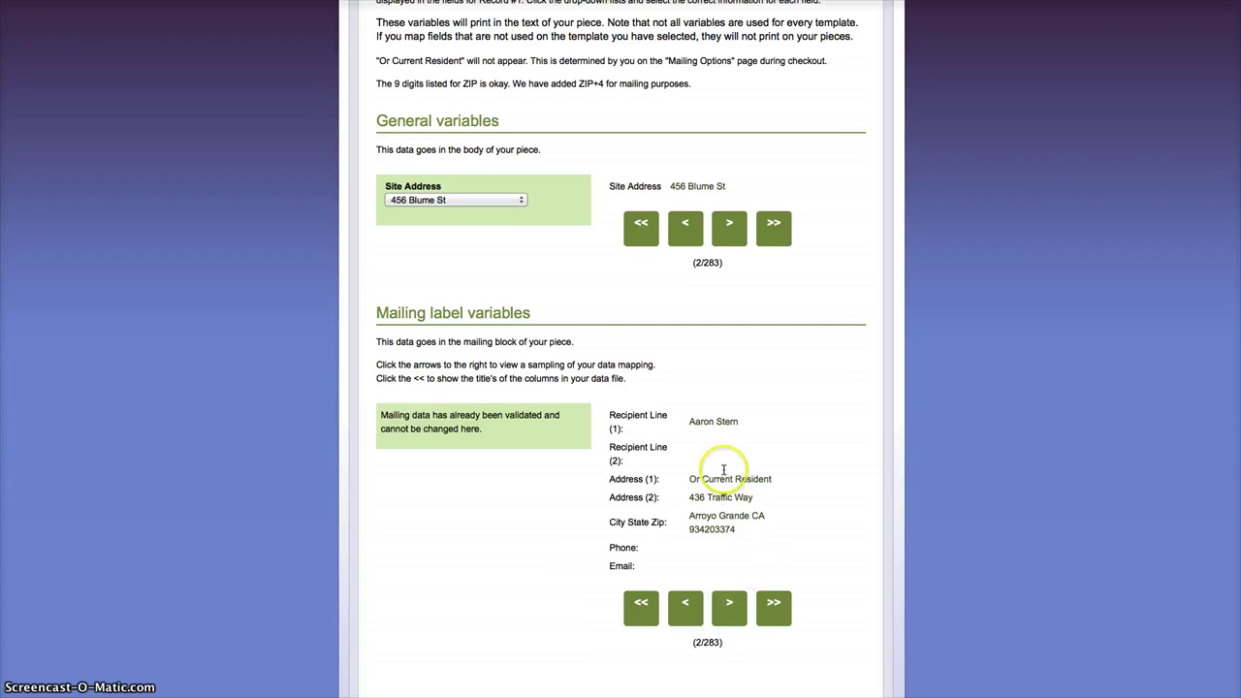
left_click_drag(690, 498, 732, 498)
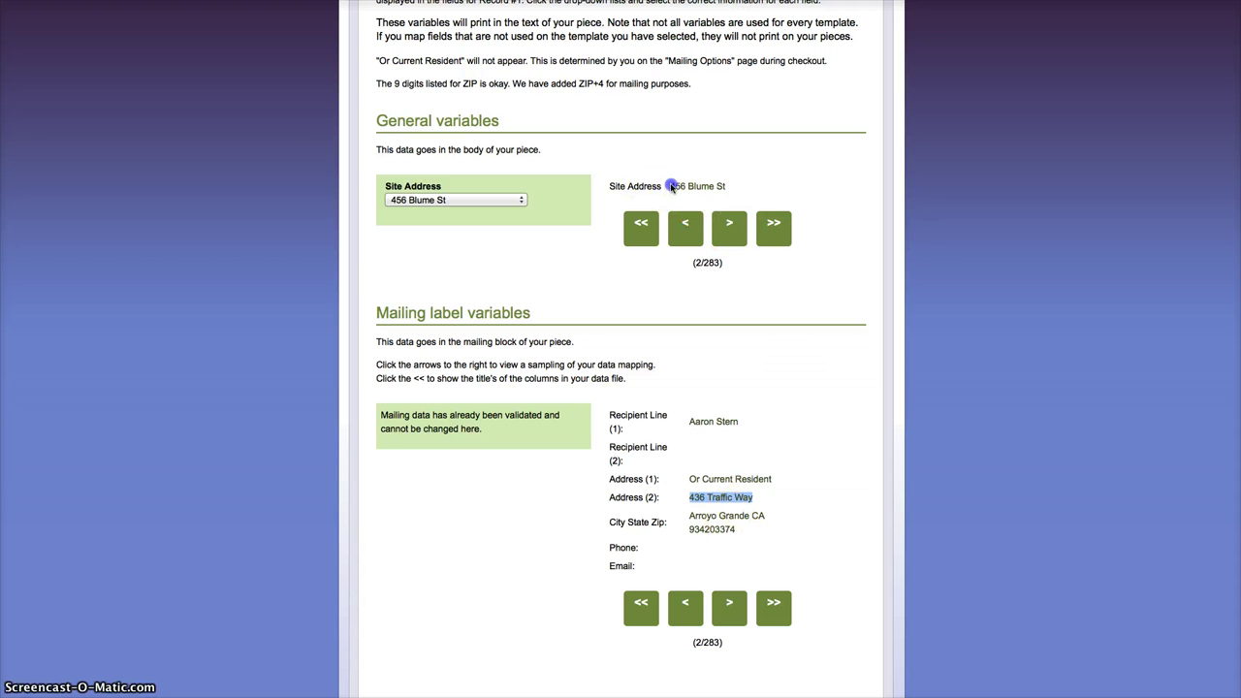
left_click_drag(671, 186, 726, 188)
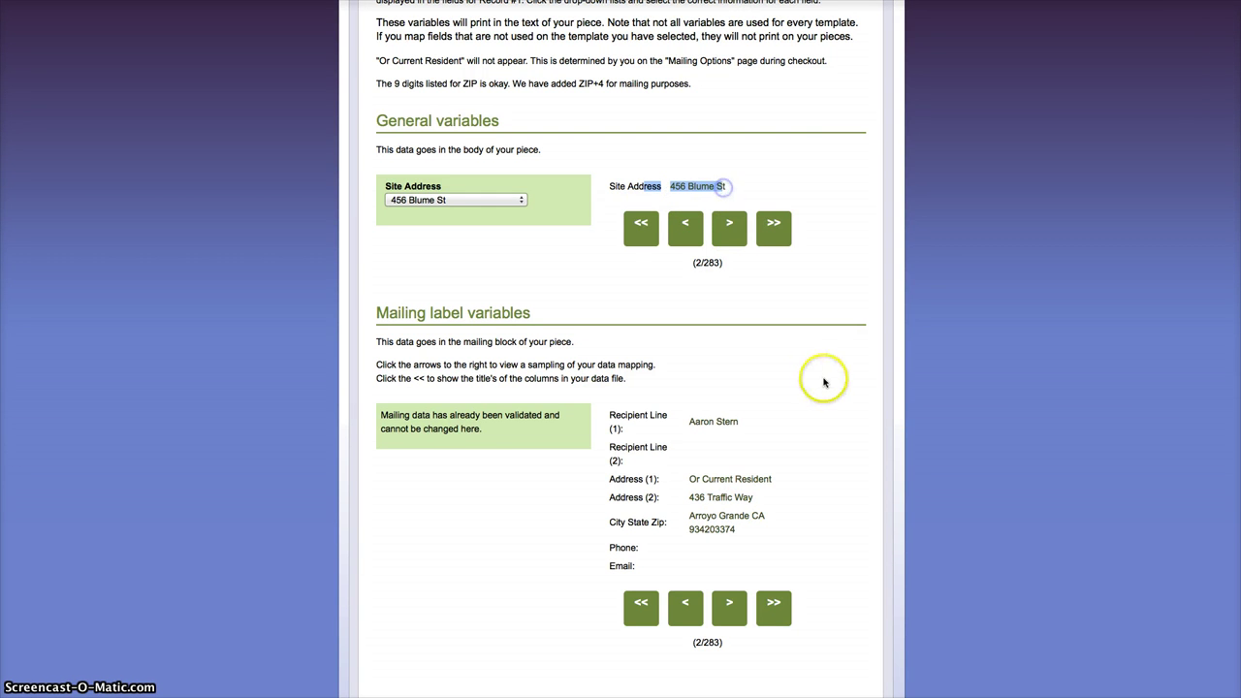
scroll(823, 381, "up", 2)
scroll(793, 427, "up", 1)
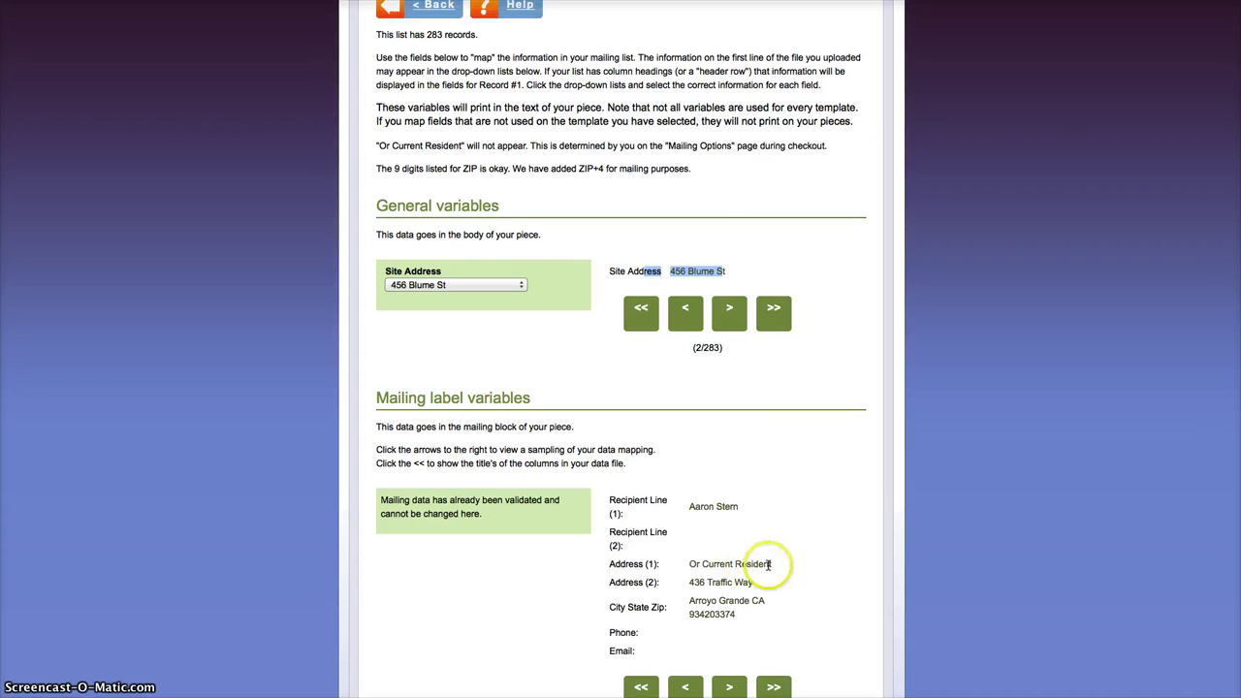
left_click_drag(773, 564, 688, 564)
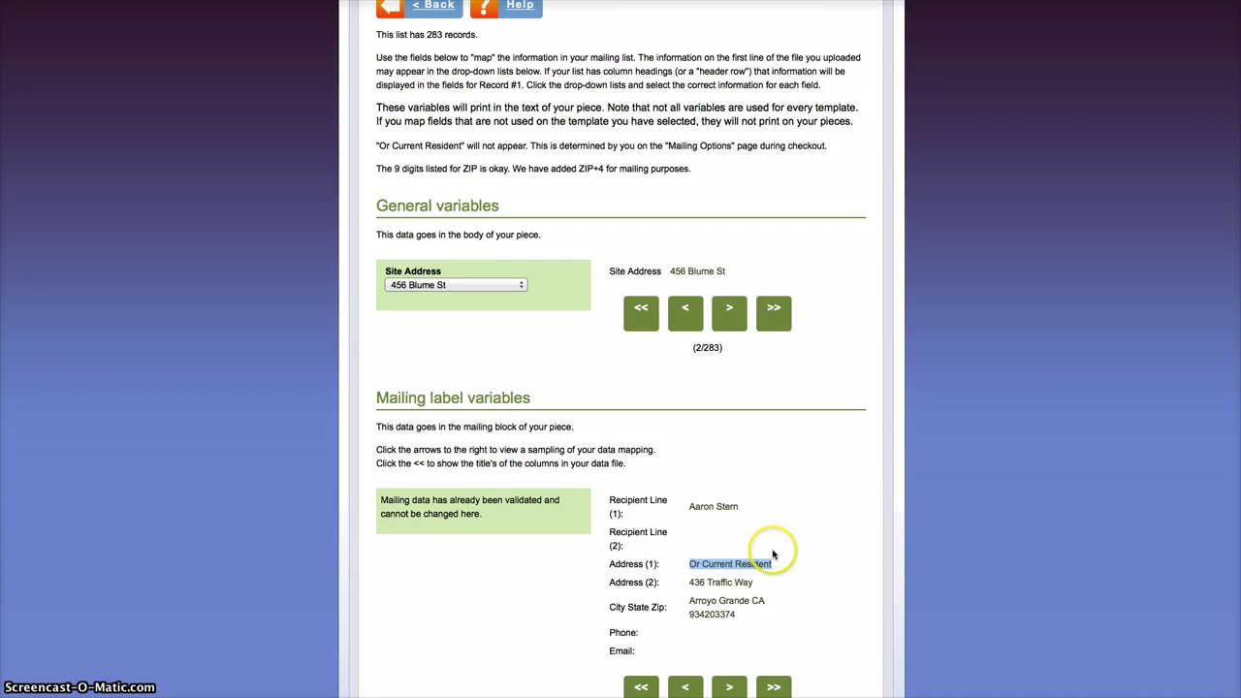
left_click(752, 562)
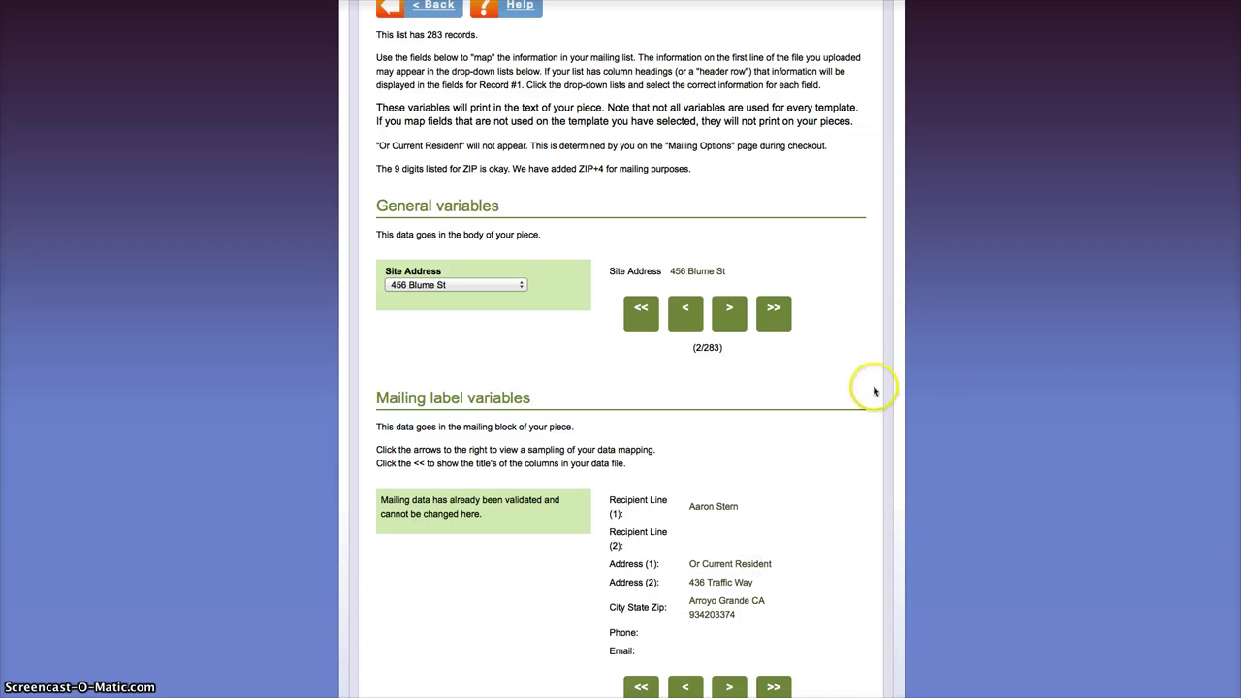
- Check the nine-digit ZIP in the mailing label against the notes on "Or Current Resident" and ZIP+4
left_click_drag(747, 614, 727, 614)
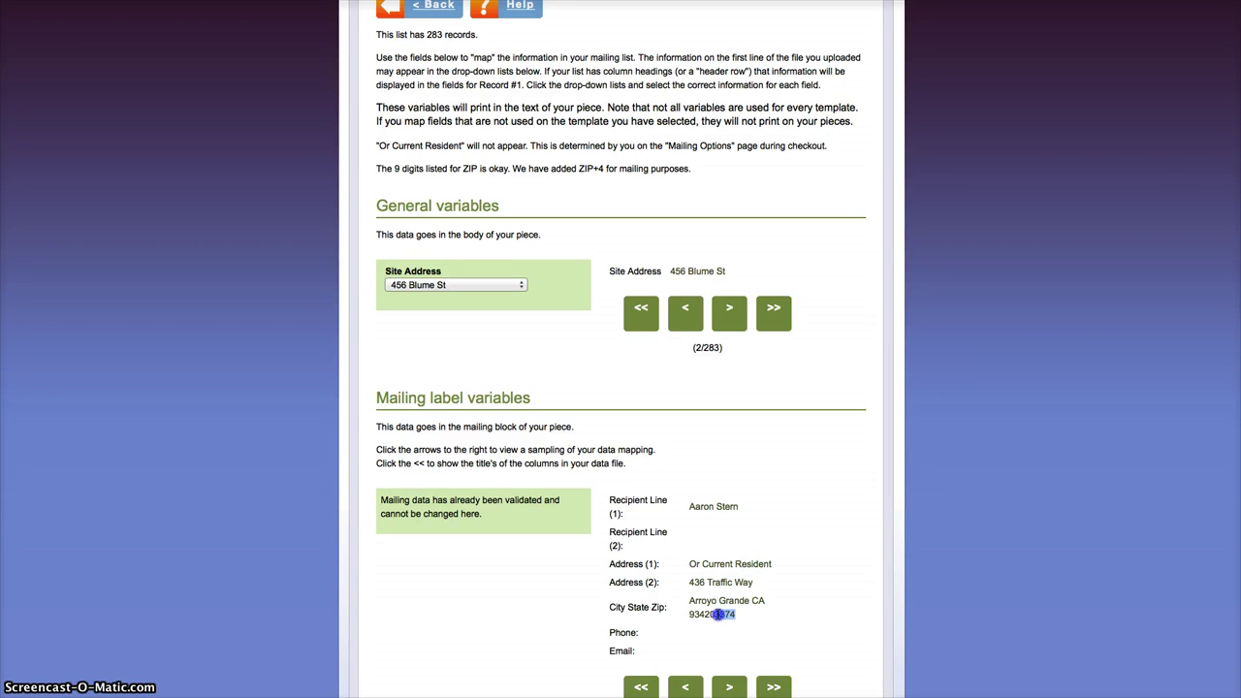
left_click_drag(752, 618, 773, 615)
left_click(588, 169)
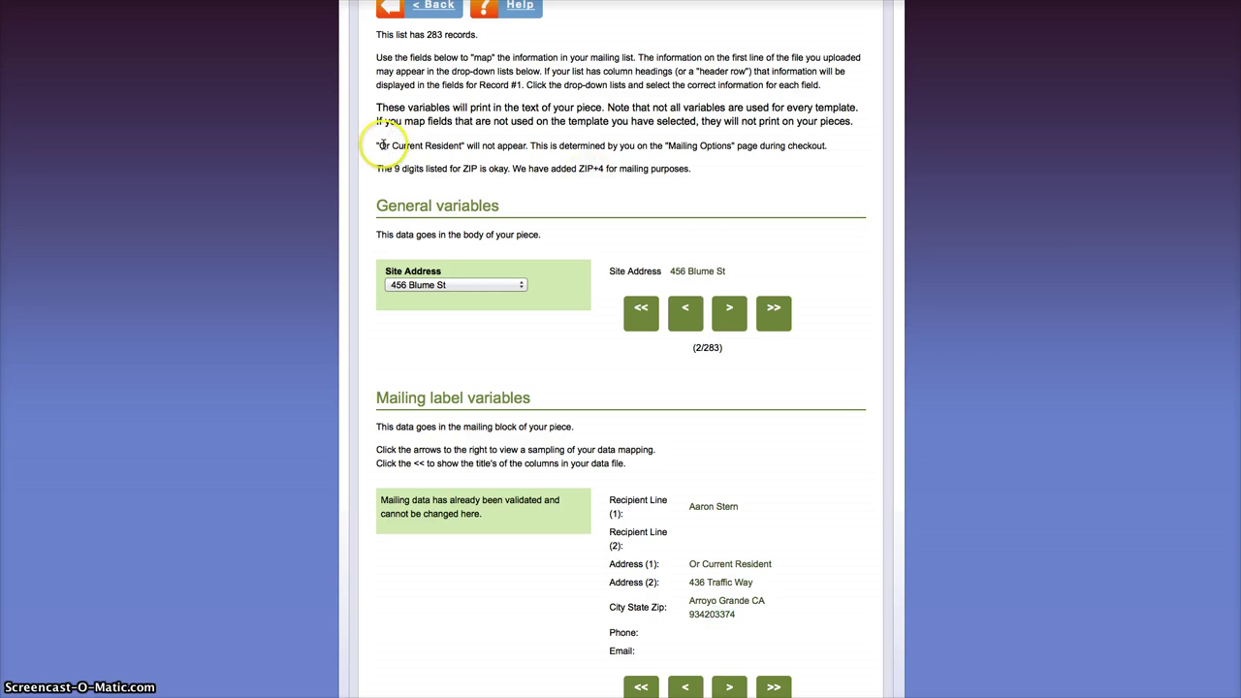
left_click_drag(379, 145, 532, 147)
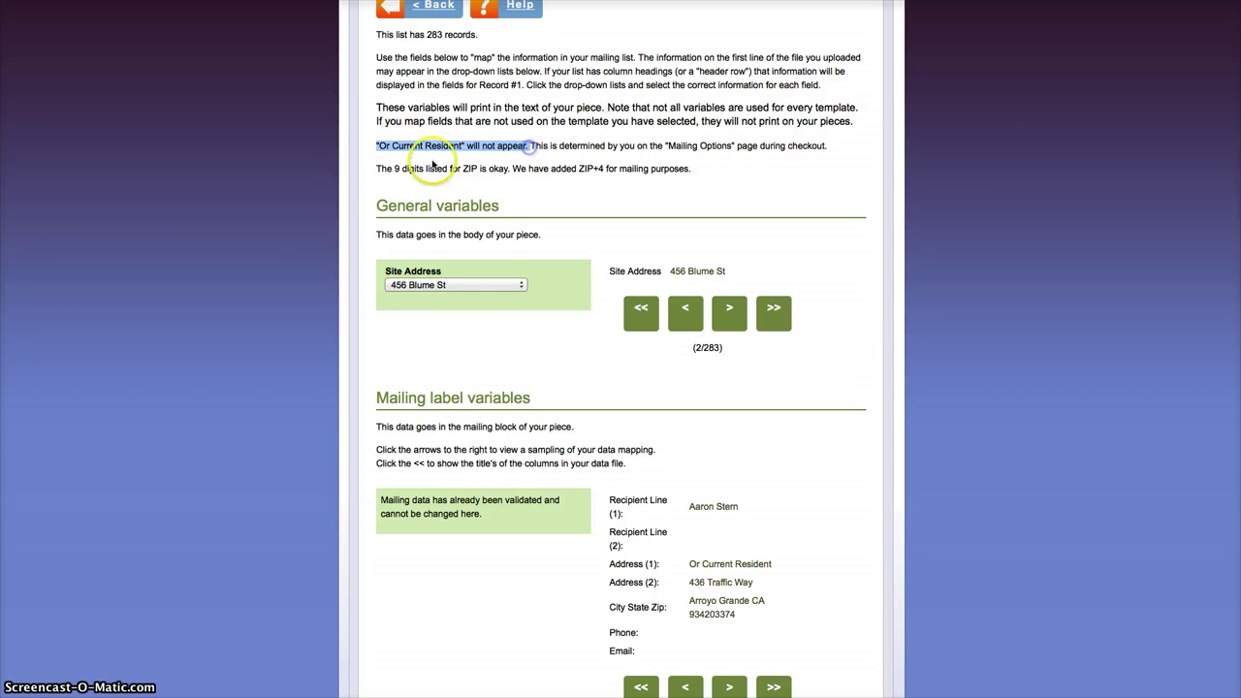
left_click_drag(376, 168, 508, 169)
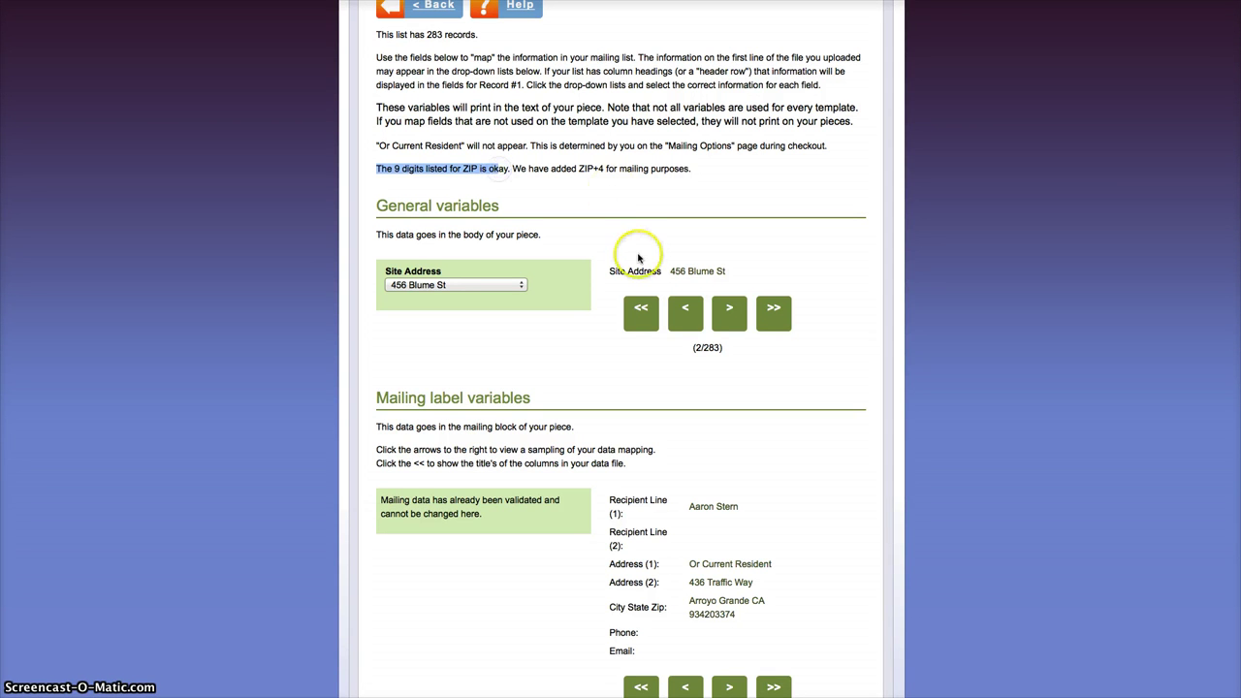
left_click(867, 449)
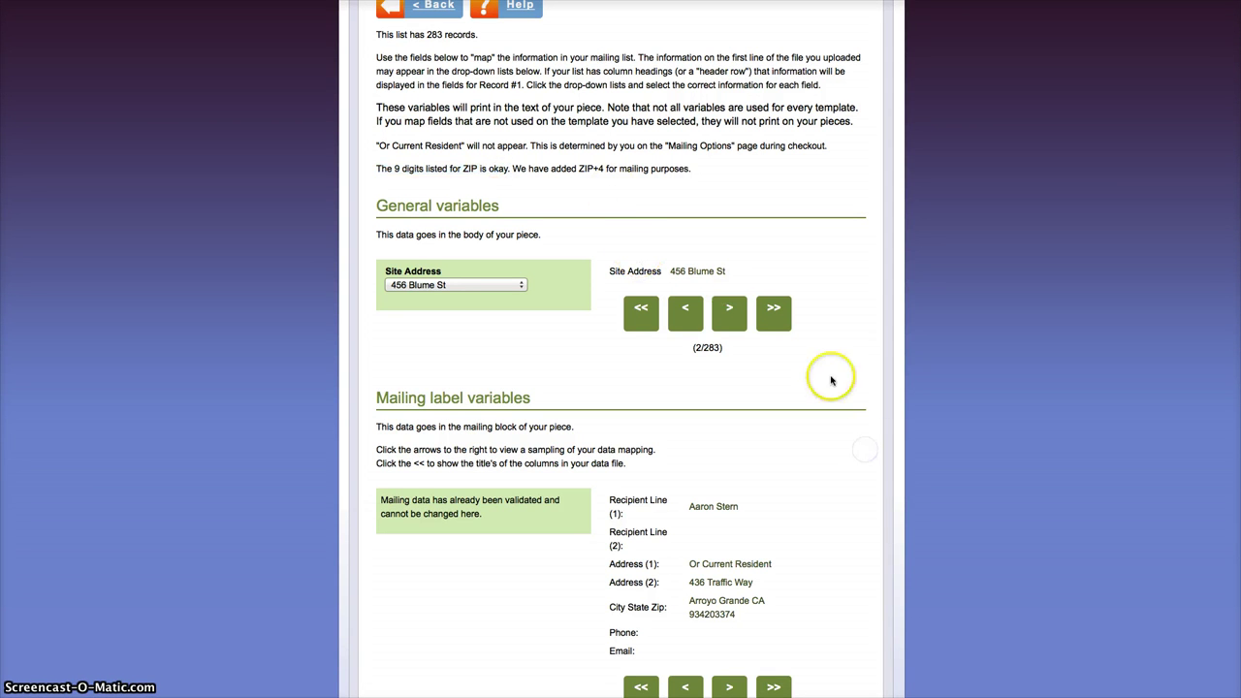
- Step through the records up to the sixth to compare the mapped site addresses with the mailing label data
left_click(737, 322)
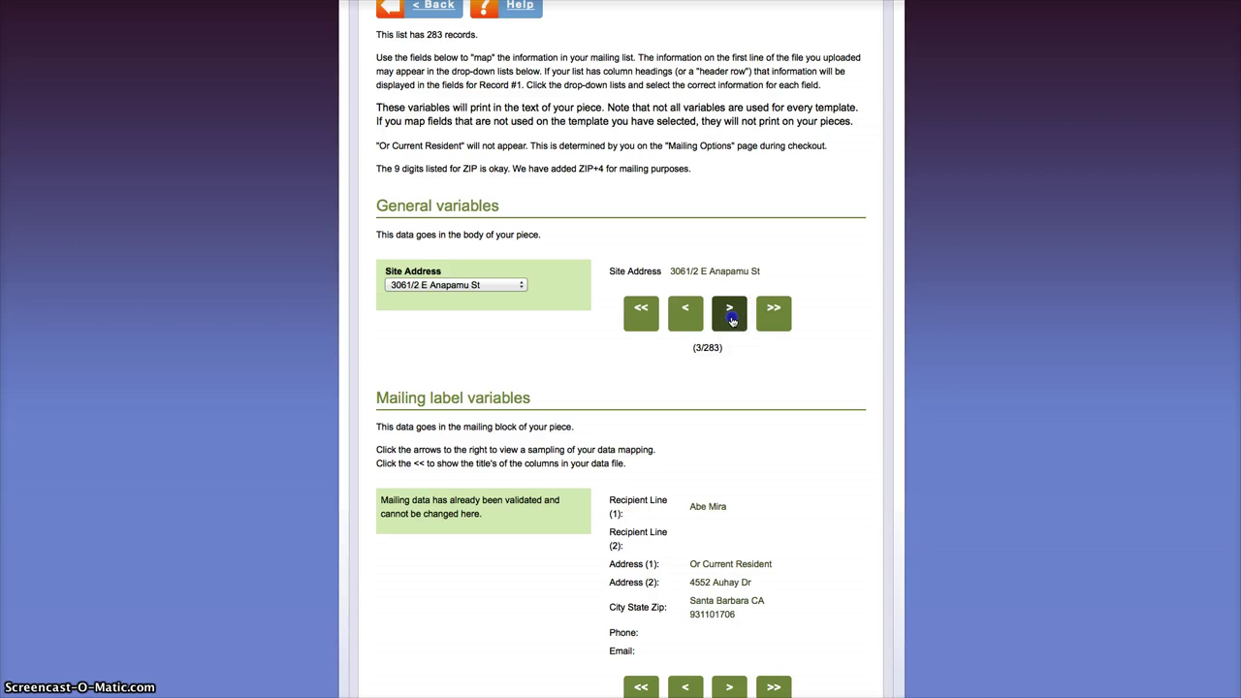
left_click(732, 320)
left_click(733, 320)
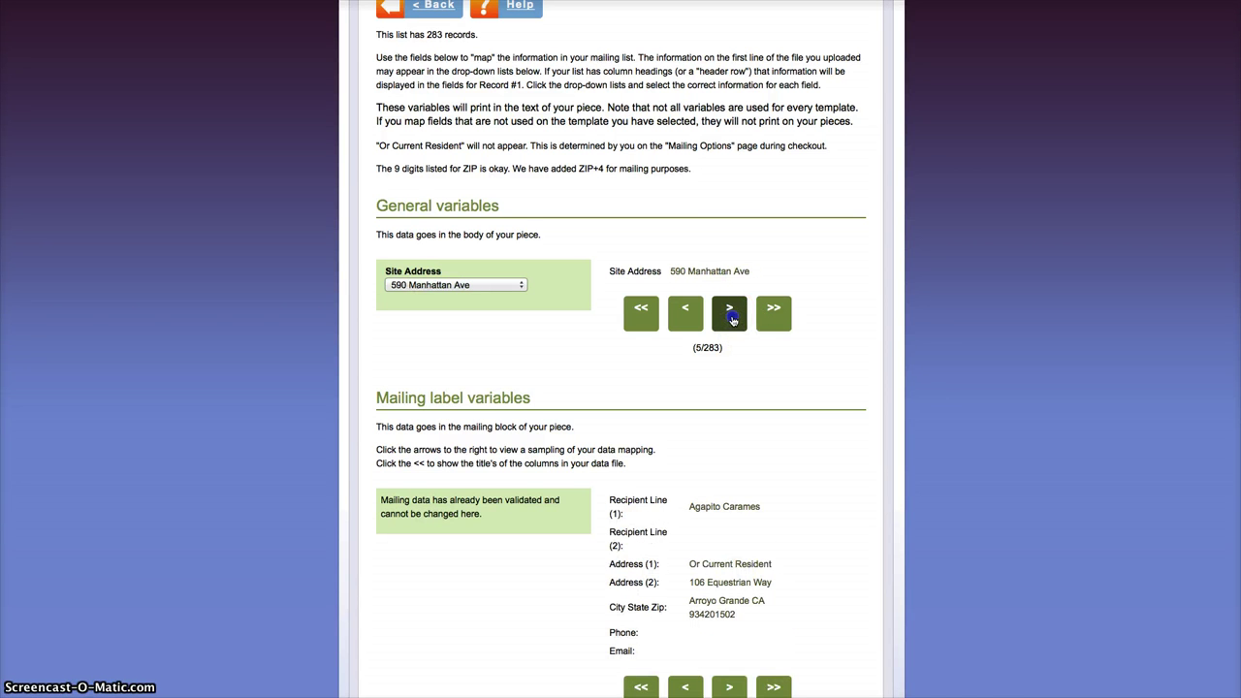
left_click(732, 320)
left_click(733, 322)
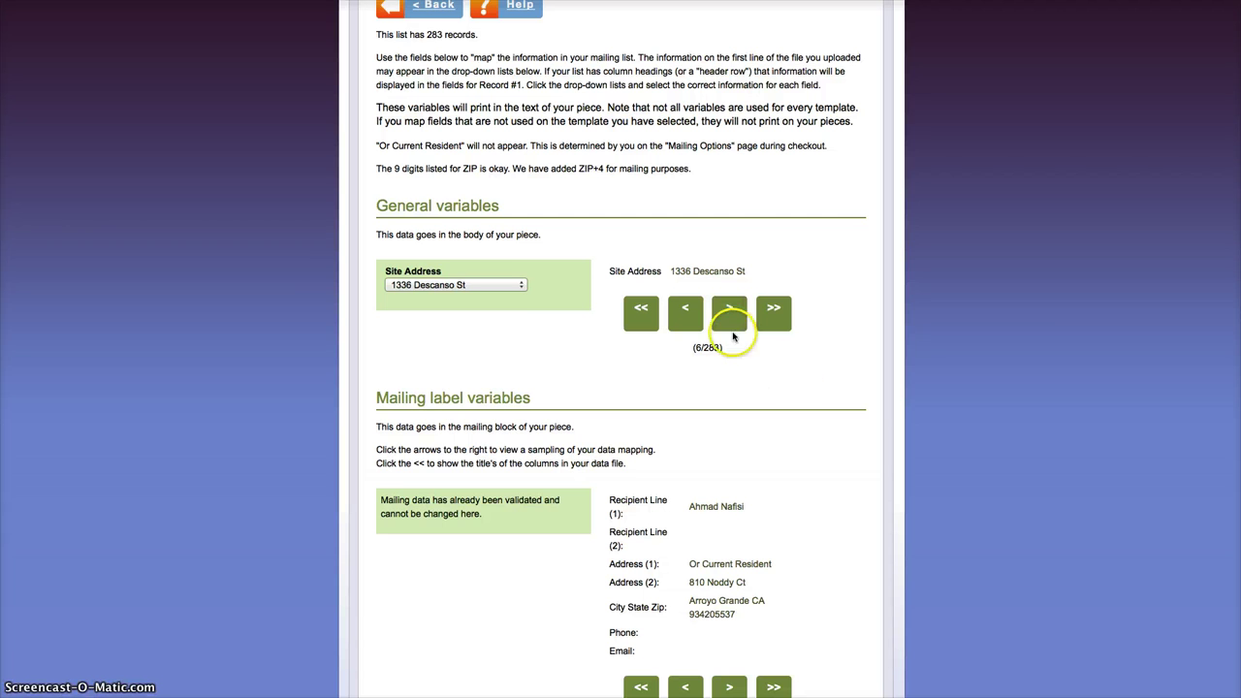
- Accept the data mapping with the loaded mailing list and continue to the proof
scroll(912, 451, "down", 1)
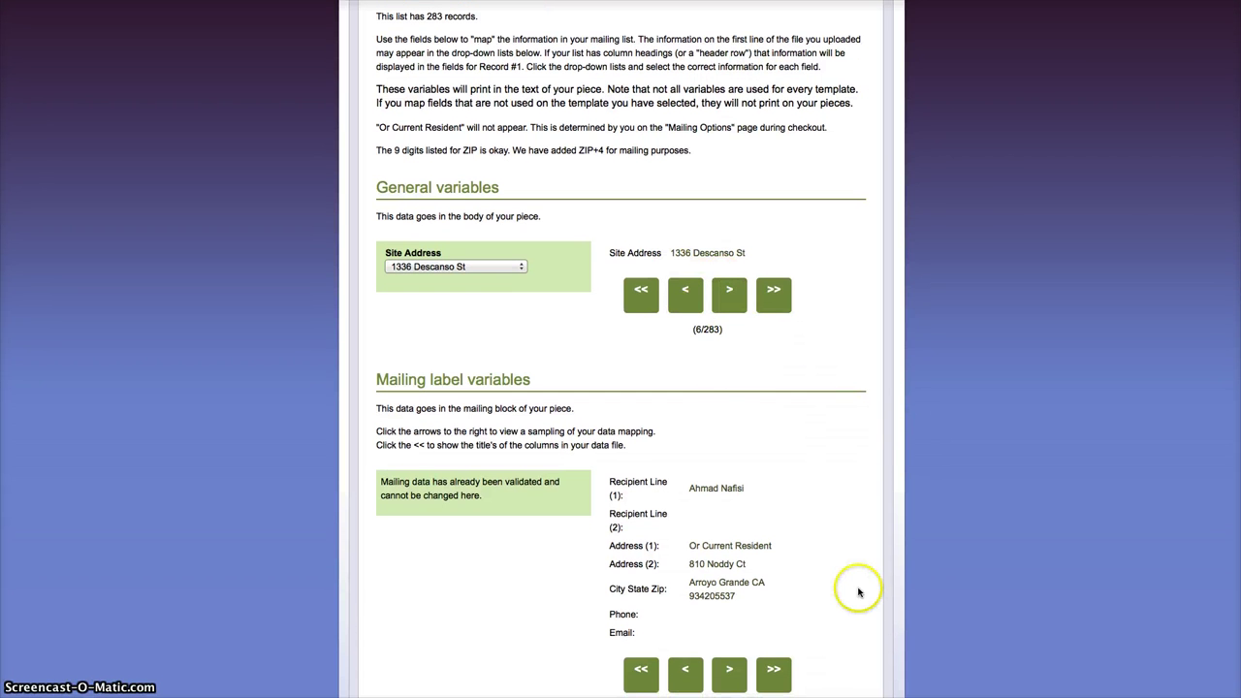
scroll(859, 588, "down", 3)
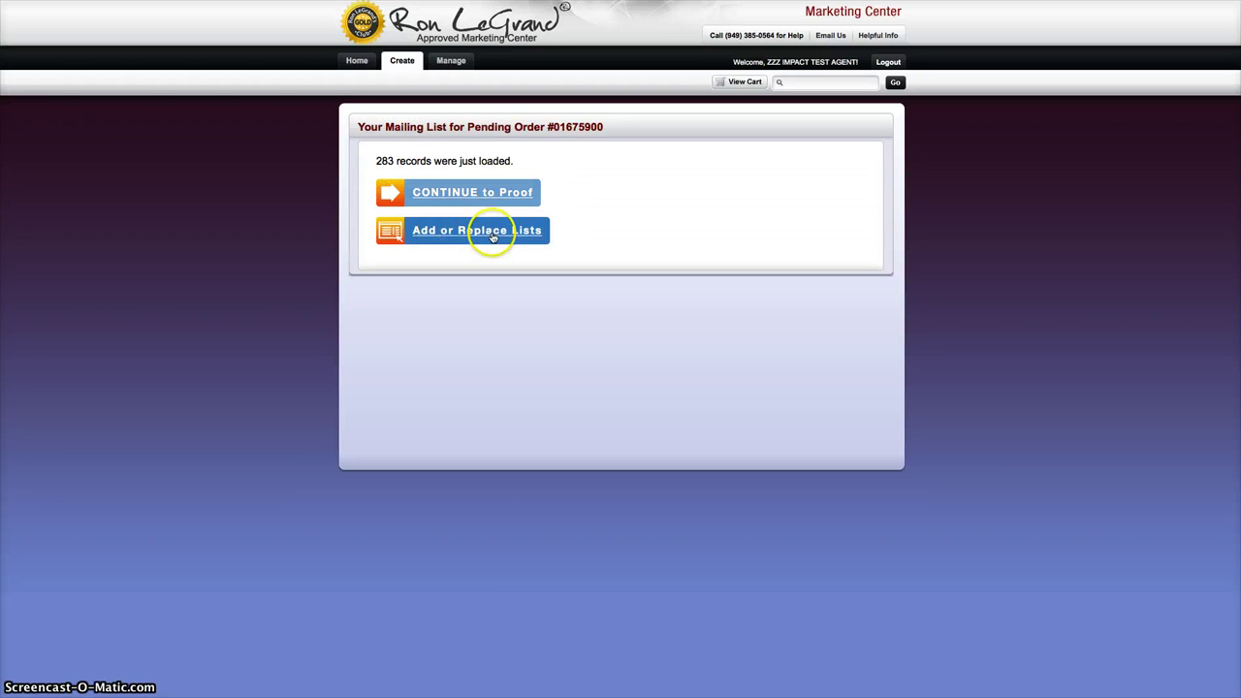
left_click(454, 194)
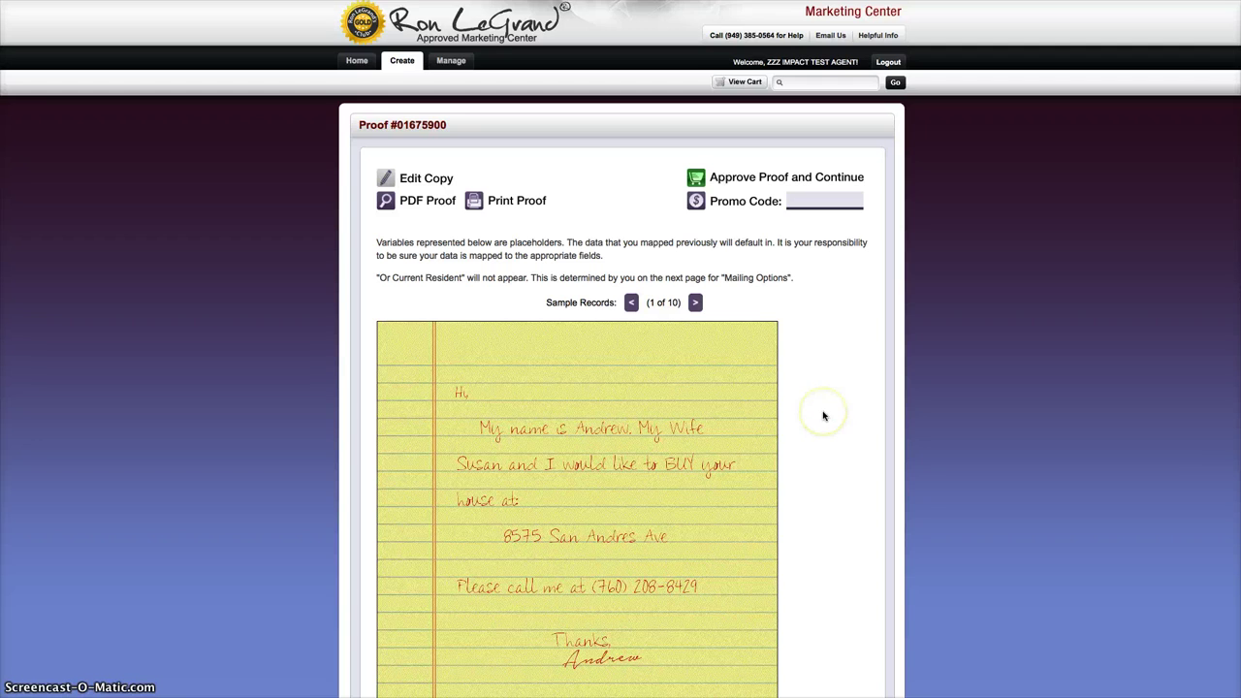
- Page through the proof's sample records to check the site address printed in the body of each letter
scroll(824, 416, "down", 4)
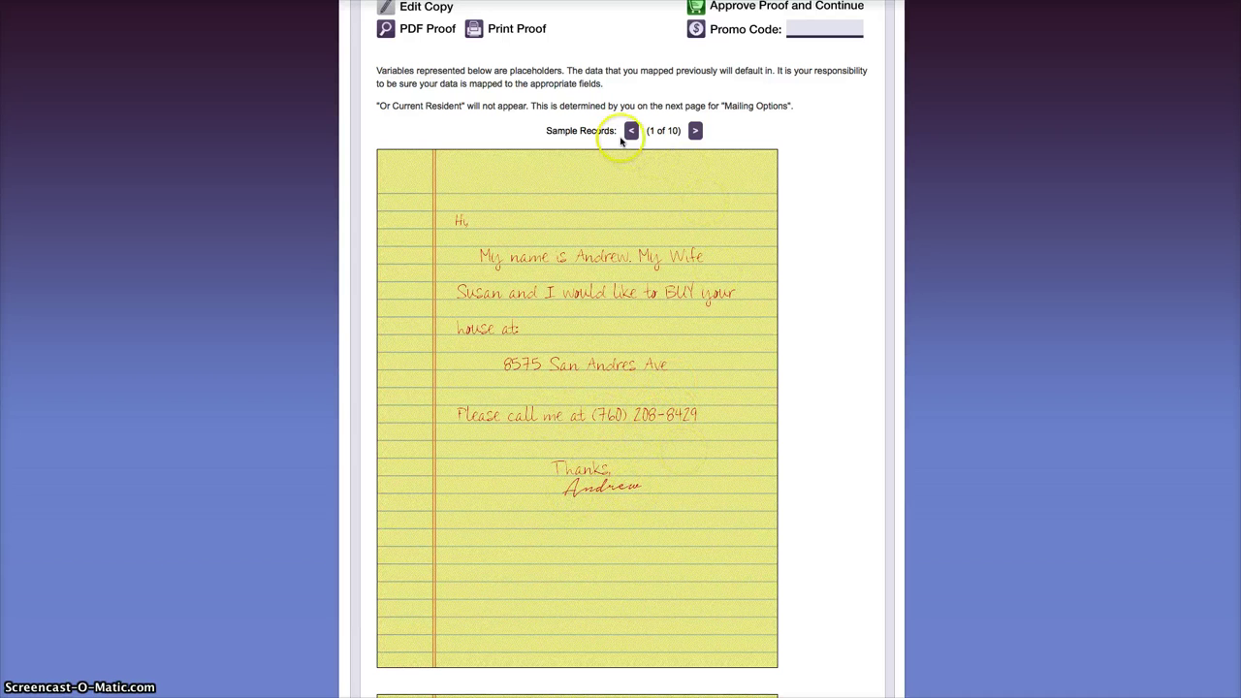
left_click_drag(615, 131, 561, 131)
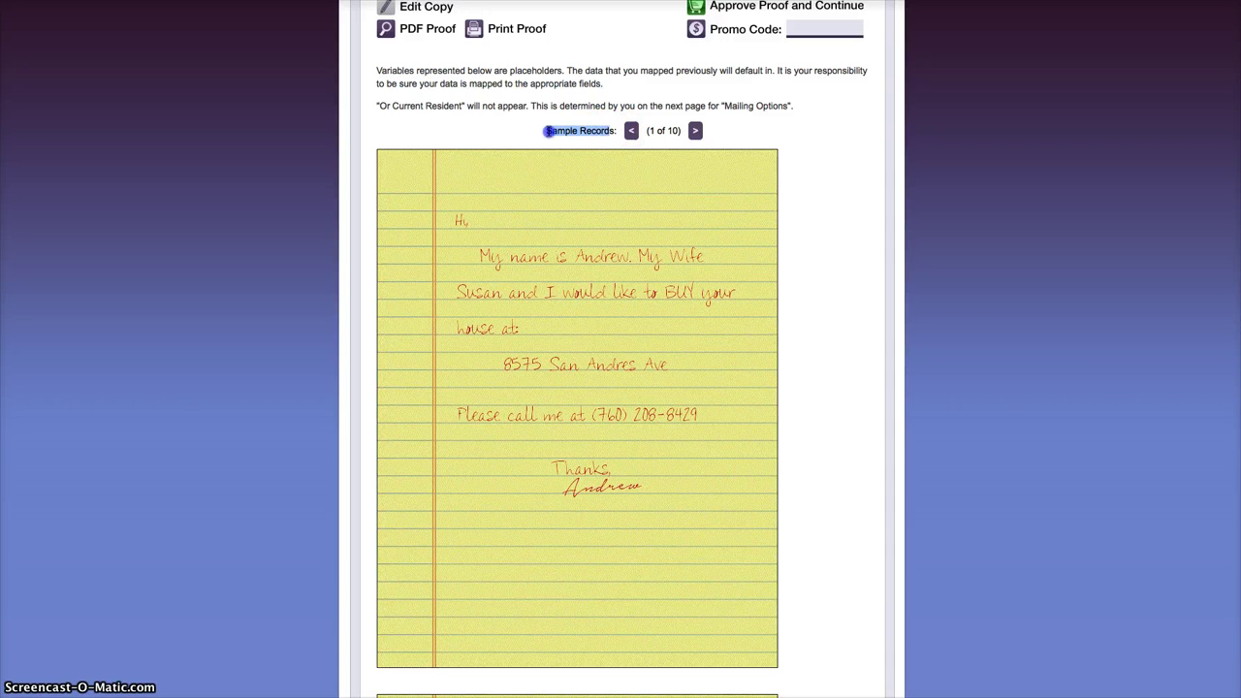
left_click(579, 131)
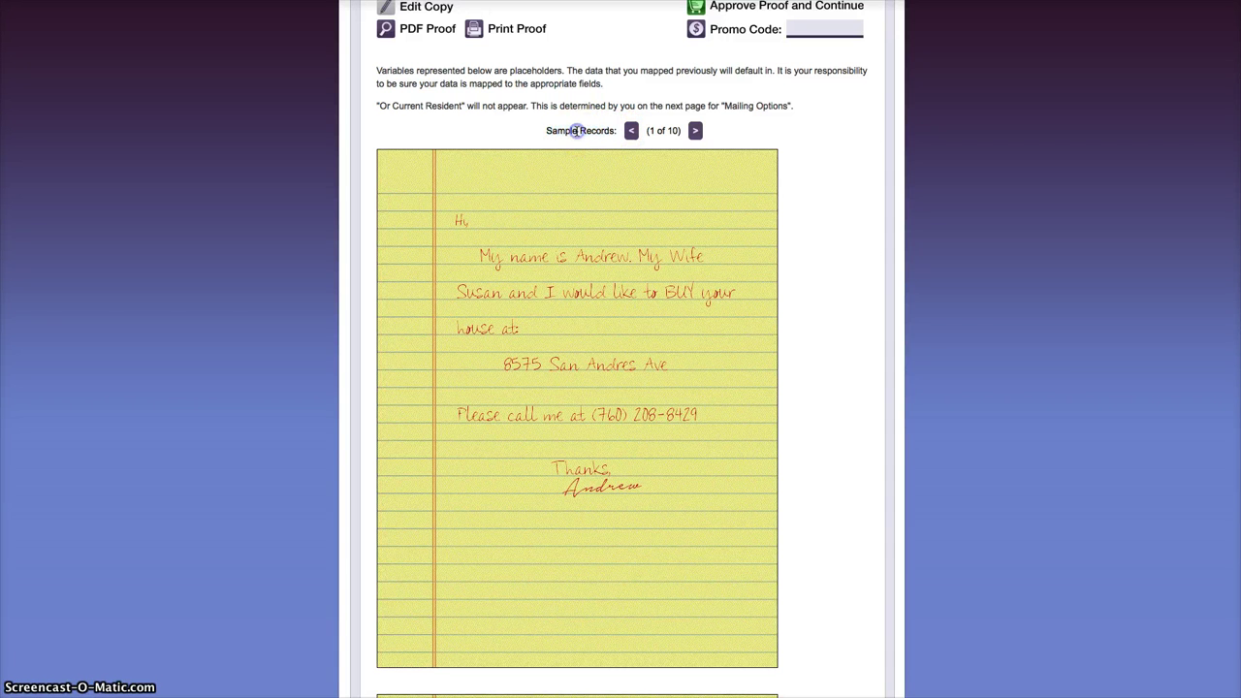
left_click(696, 130)
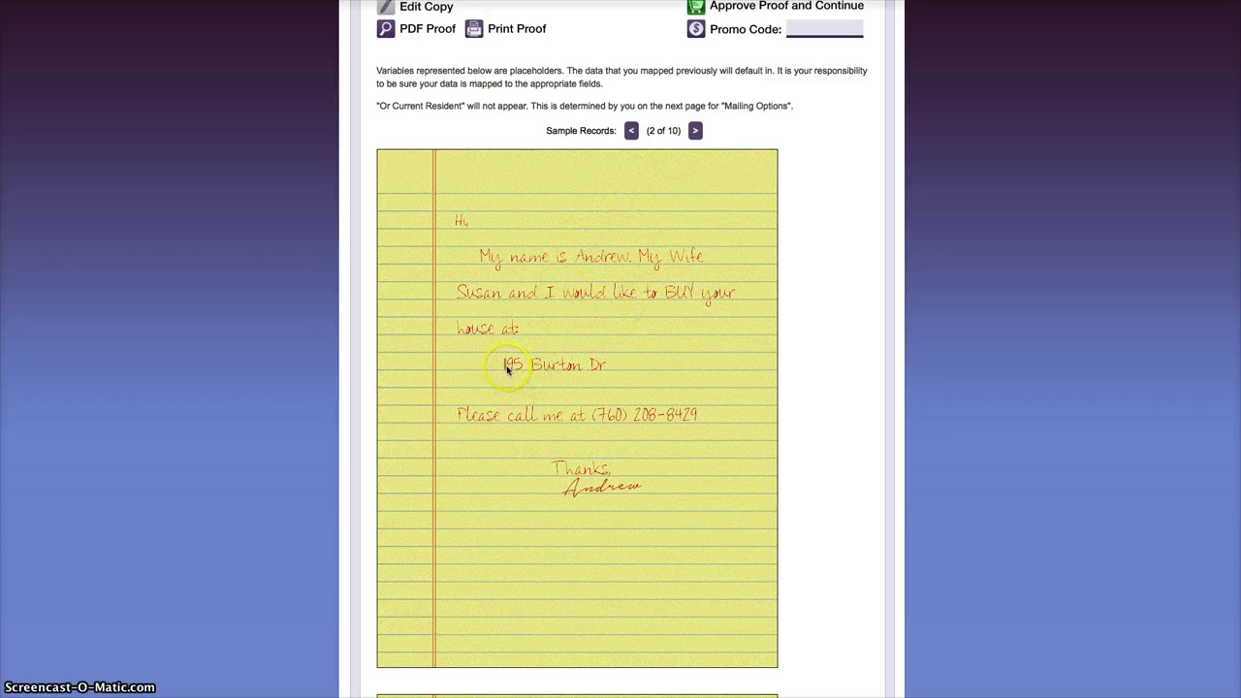
left_click(696, 129)
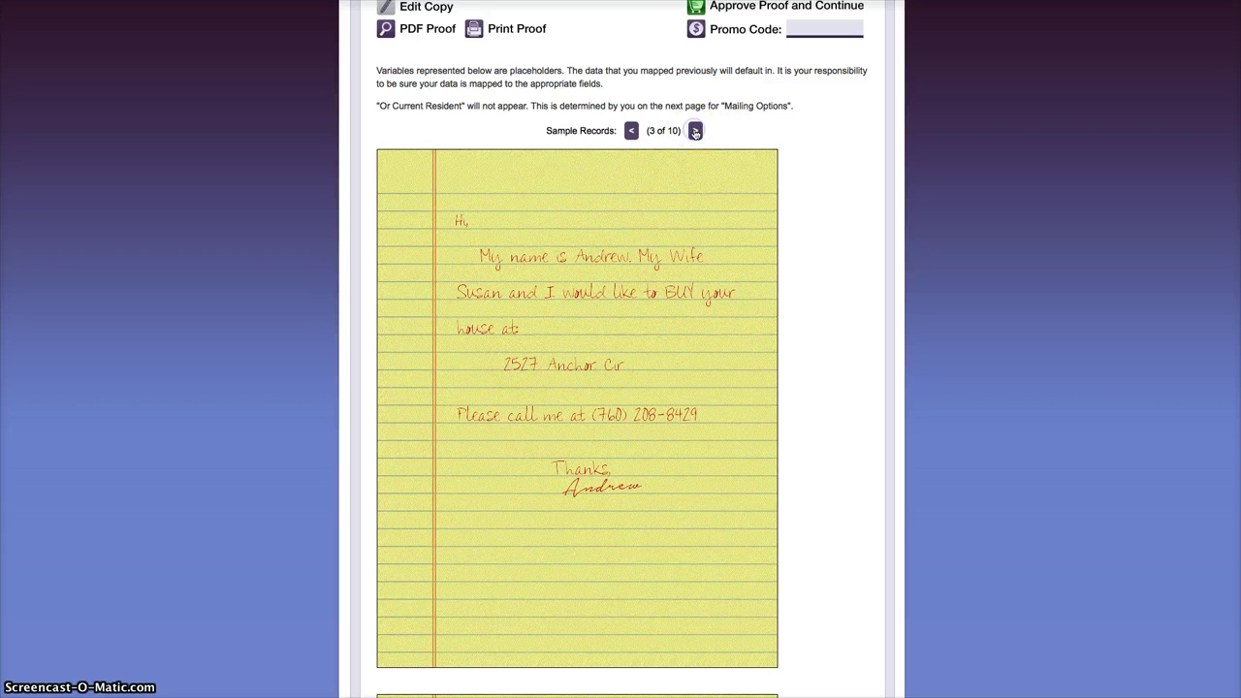
left_click(695, 130)
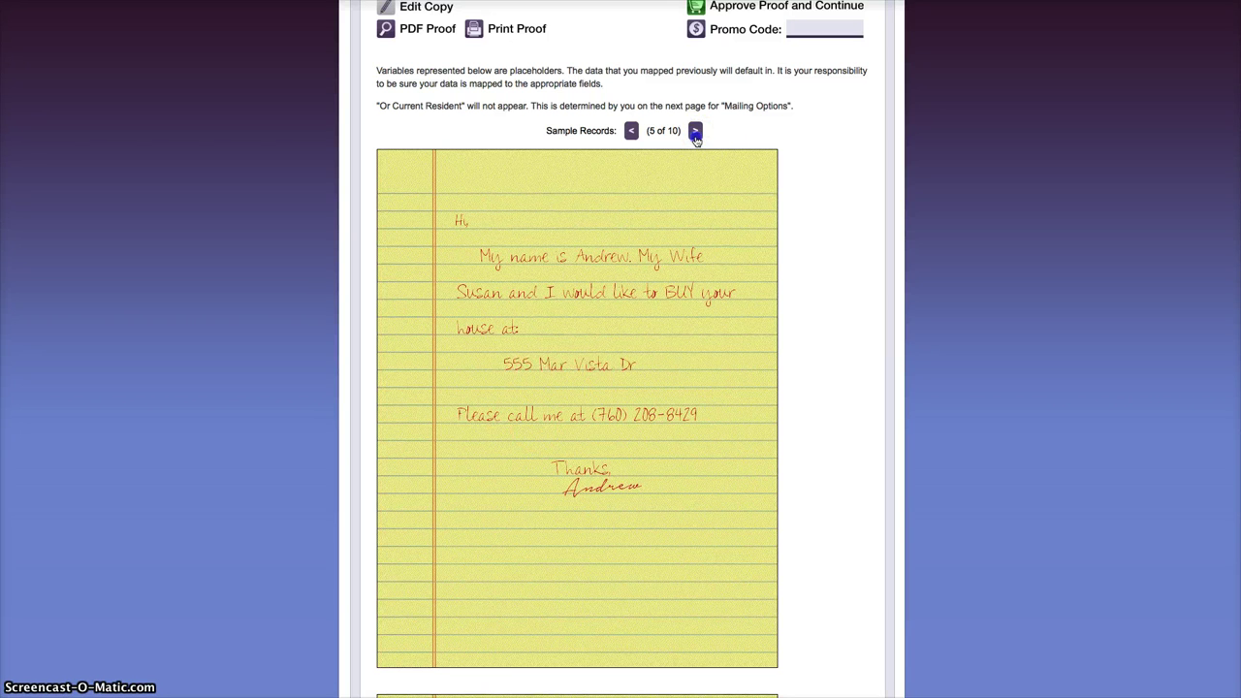
- Inspect the letter's back page and the return and recipient addresses on the envelope proof
scroll(844, 441, "down", 5)
scroll(844, 441, "down", 2)
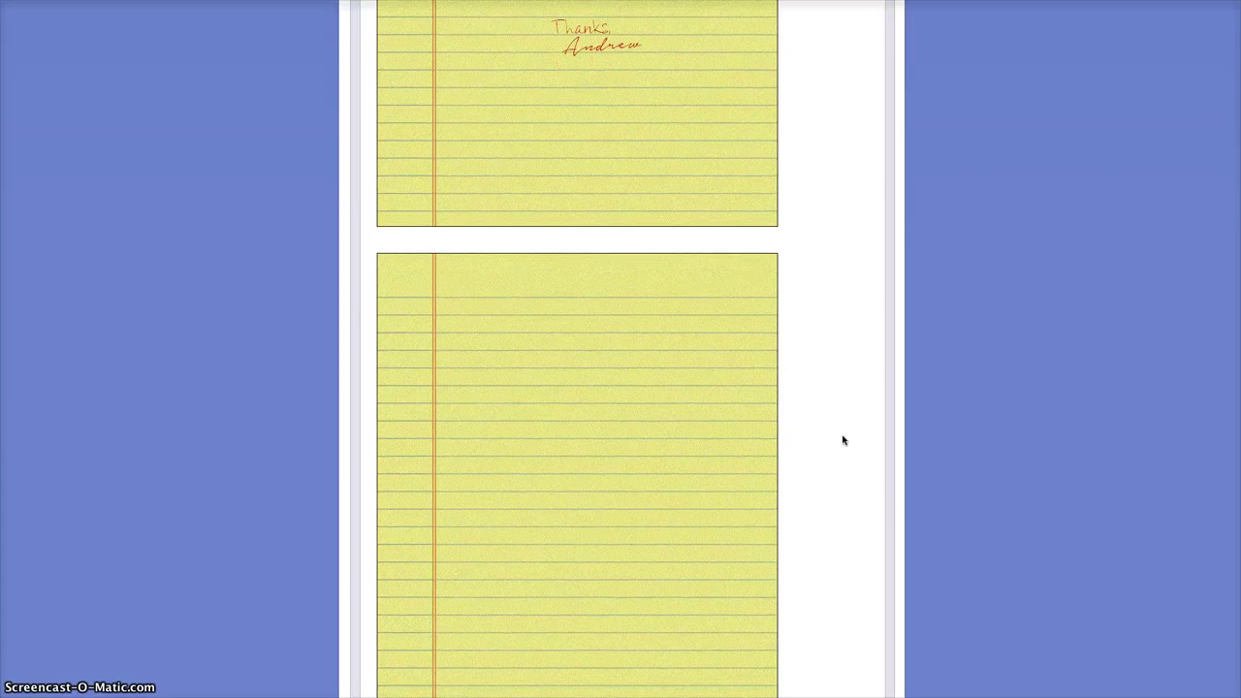
scroll(737, 305, "down", 2)
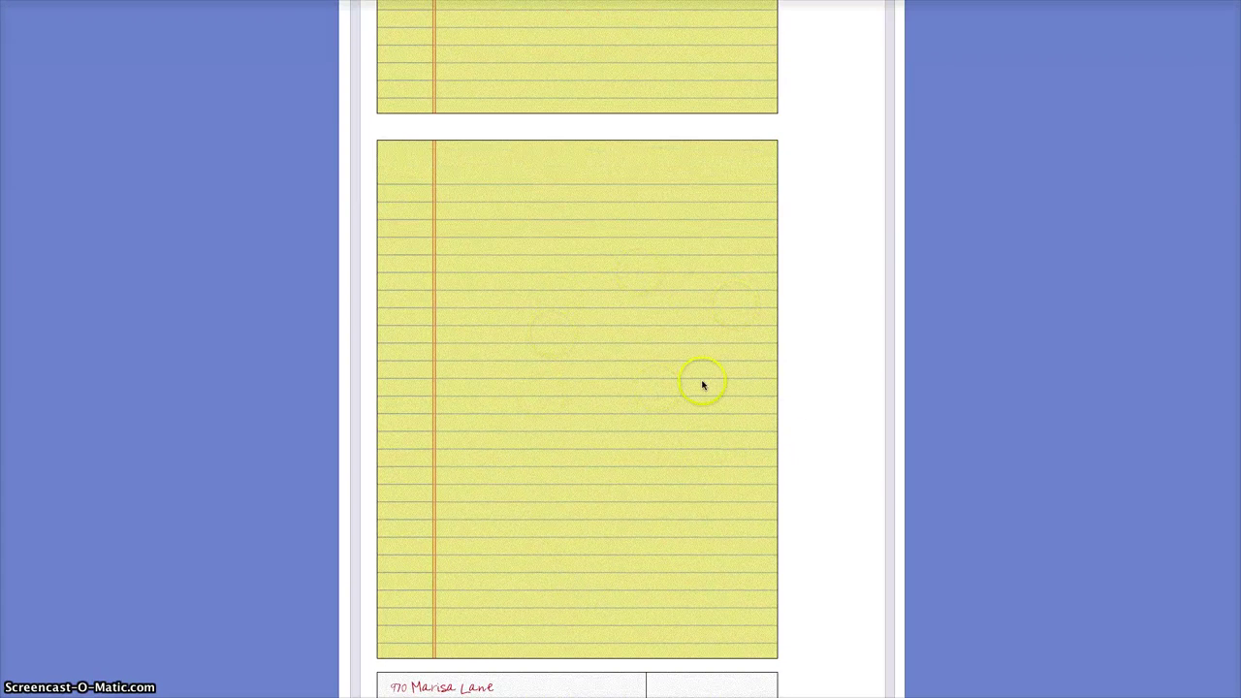
scroll(824, 451, "down", 4)
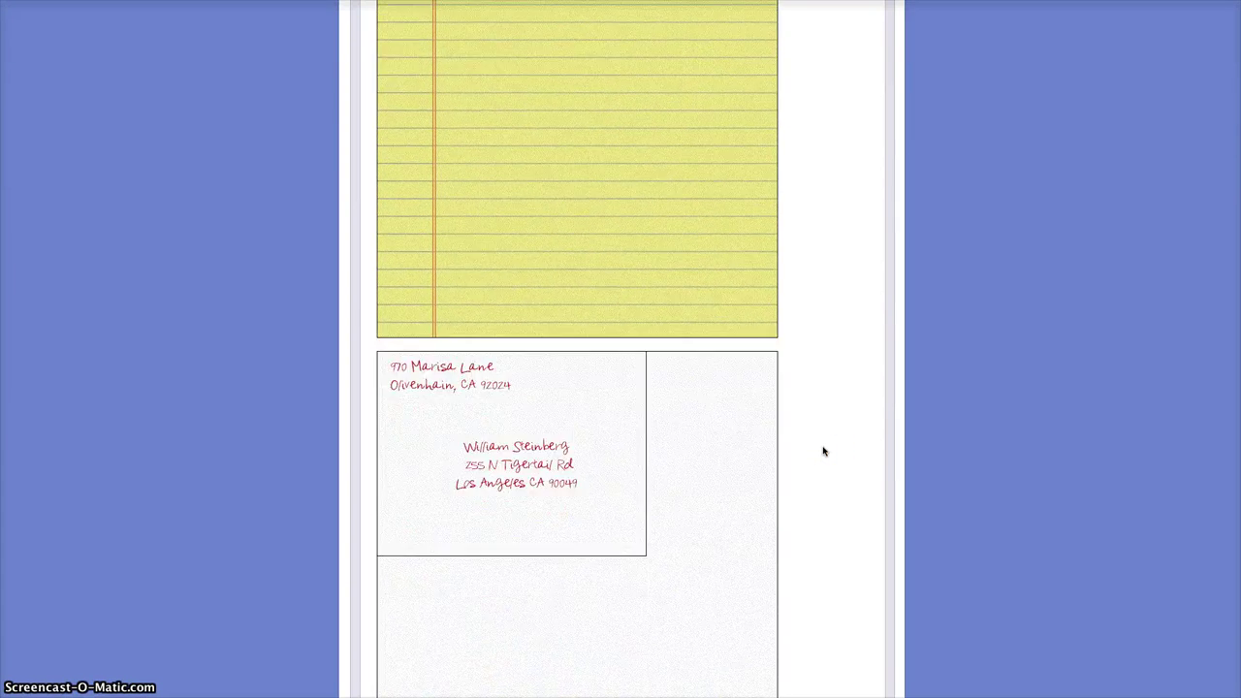
scroll(825, 451, "down", 3)
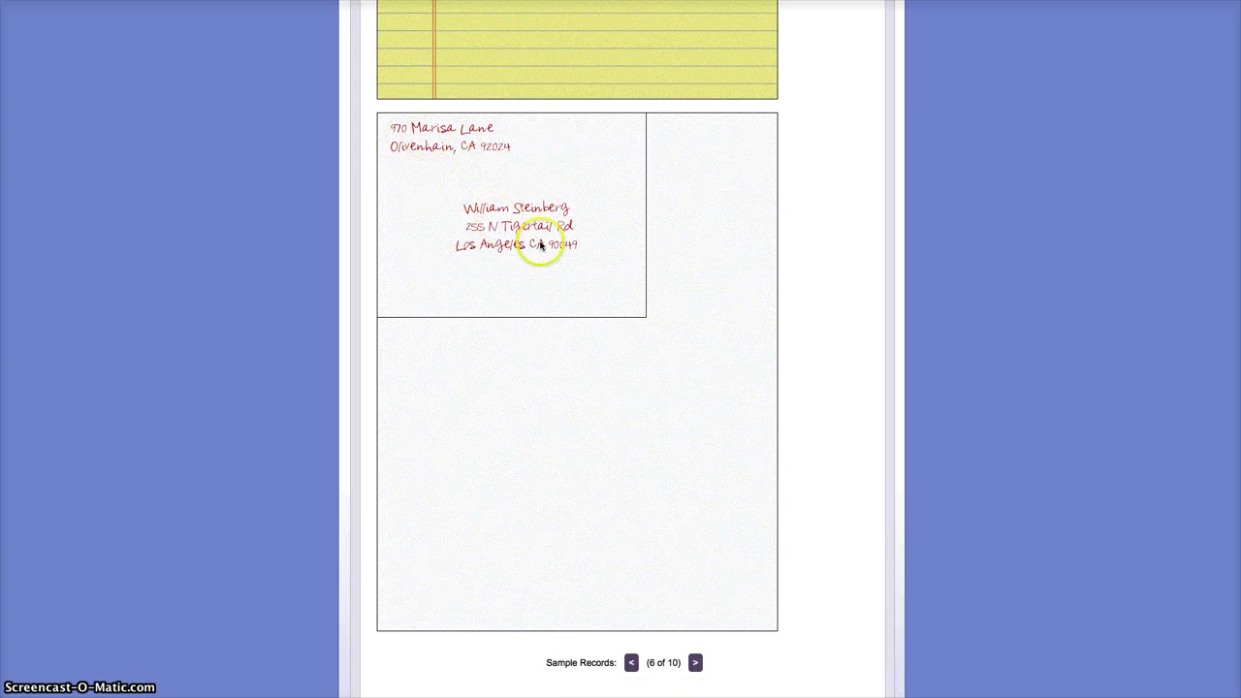
- Cycle through the remaining sample records up to the first one to check the recipient address on each envelope
left_click(697, 665)
left_click(696, 665)
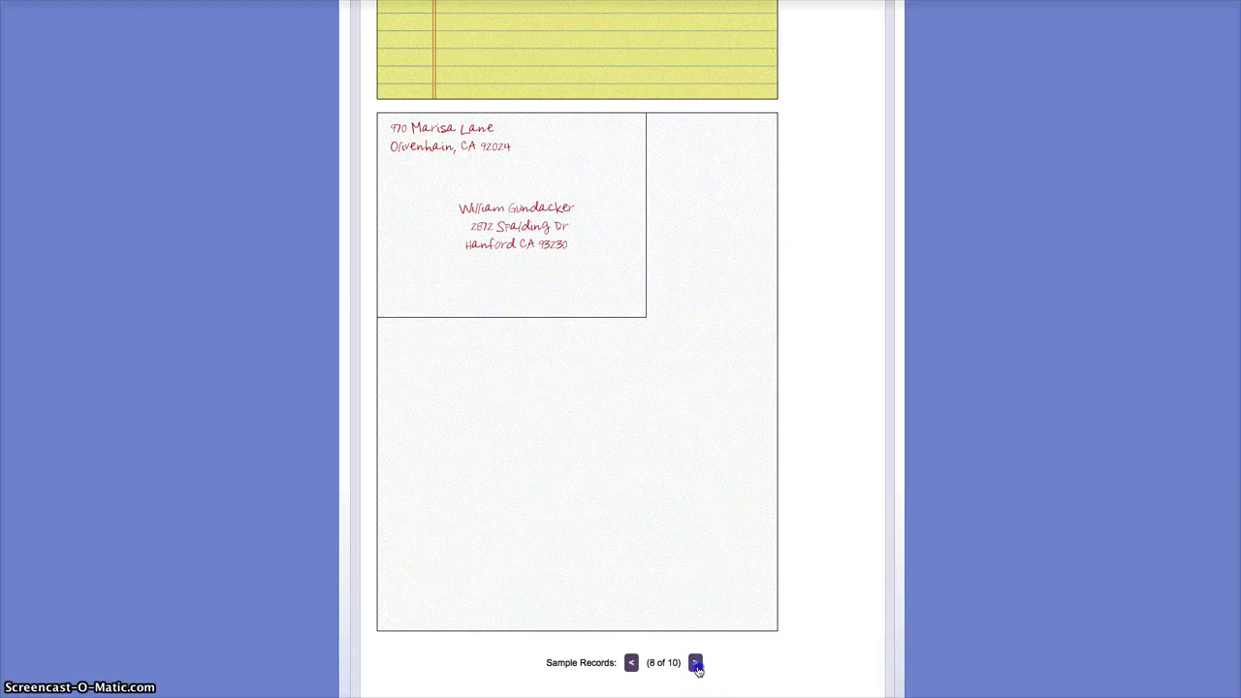
left_click(696, 665)
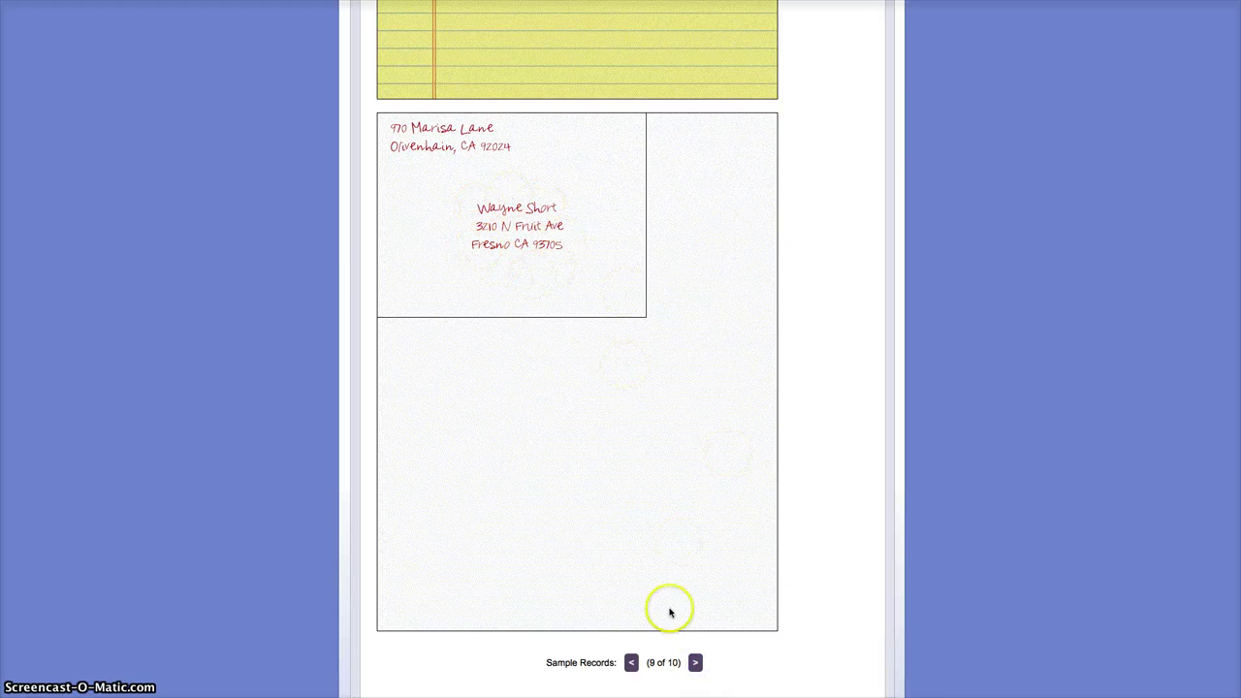
left_click(697, 665)
left_click(697, 664)
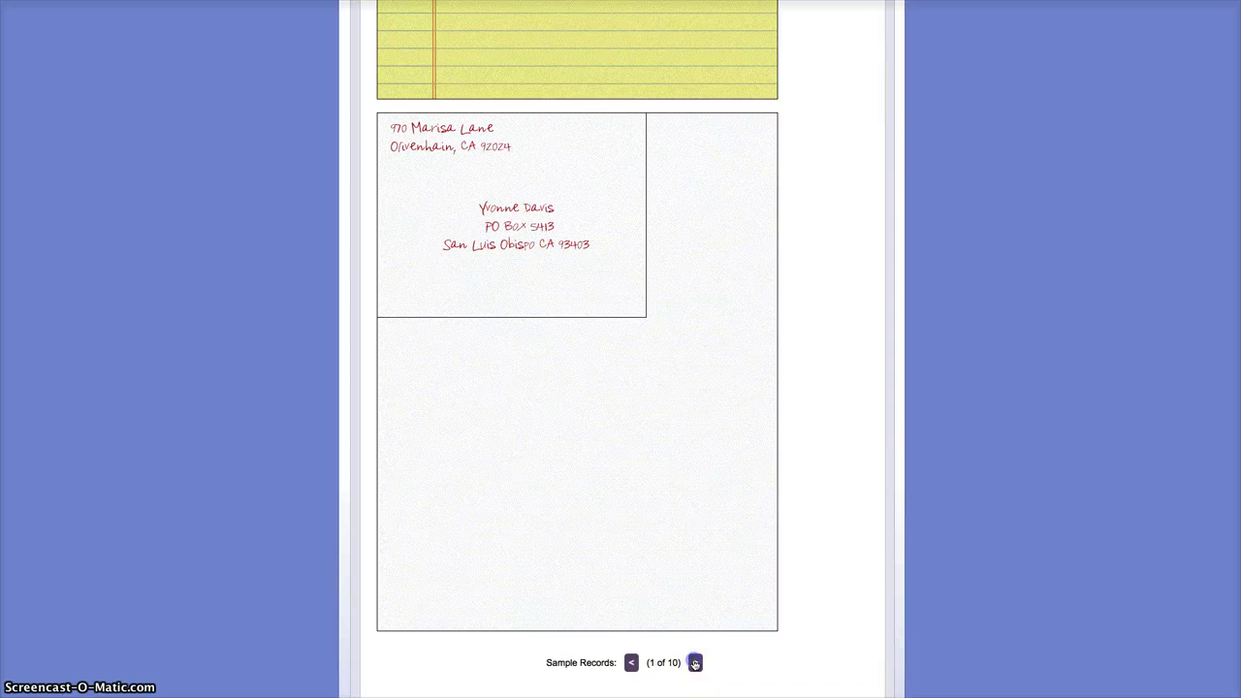
- Edit the letter copy by replacing the wife's name in the Intro text and continue with the loaded list to the updated proof
scroll(874, 446, "up", 3)
scroll(874, 446, "up", 10)
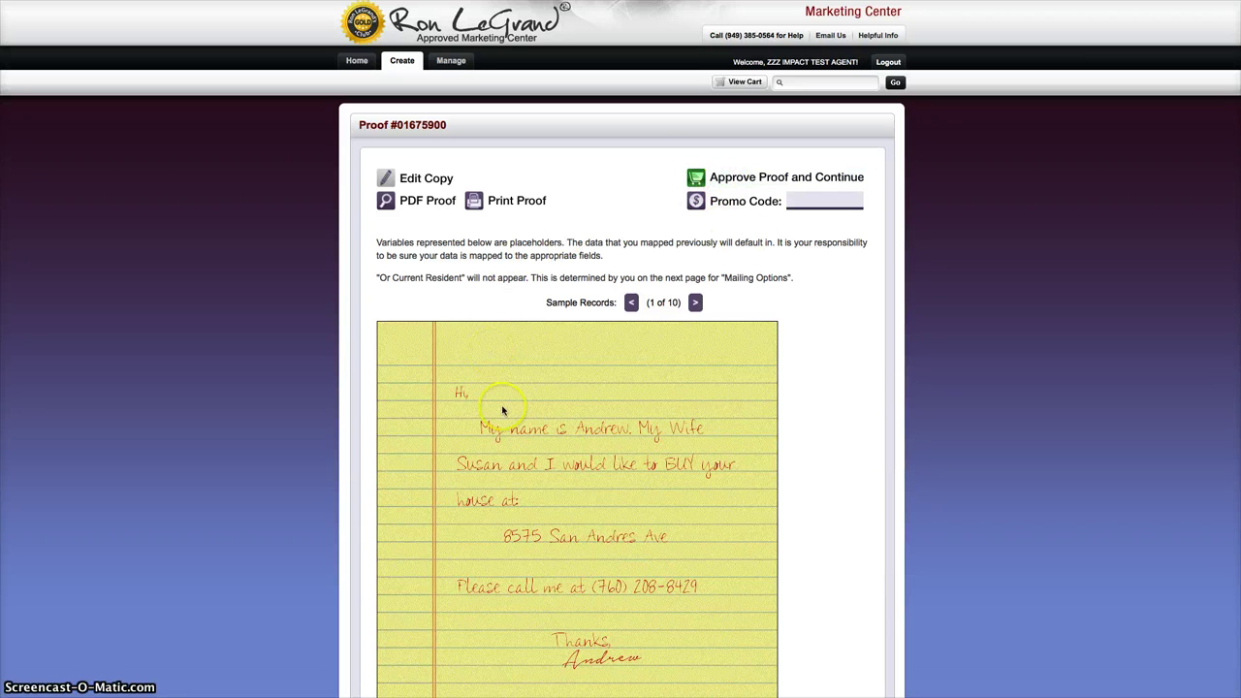
left_click(413, 180)
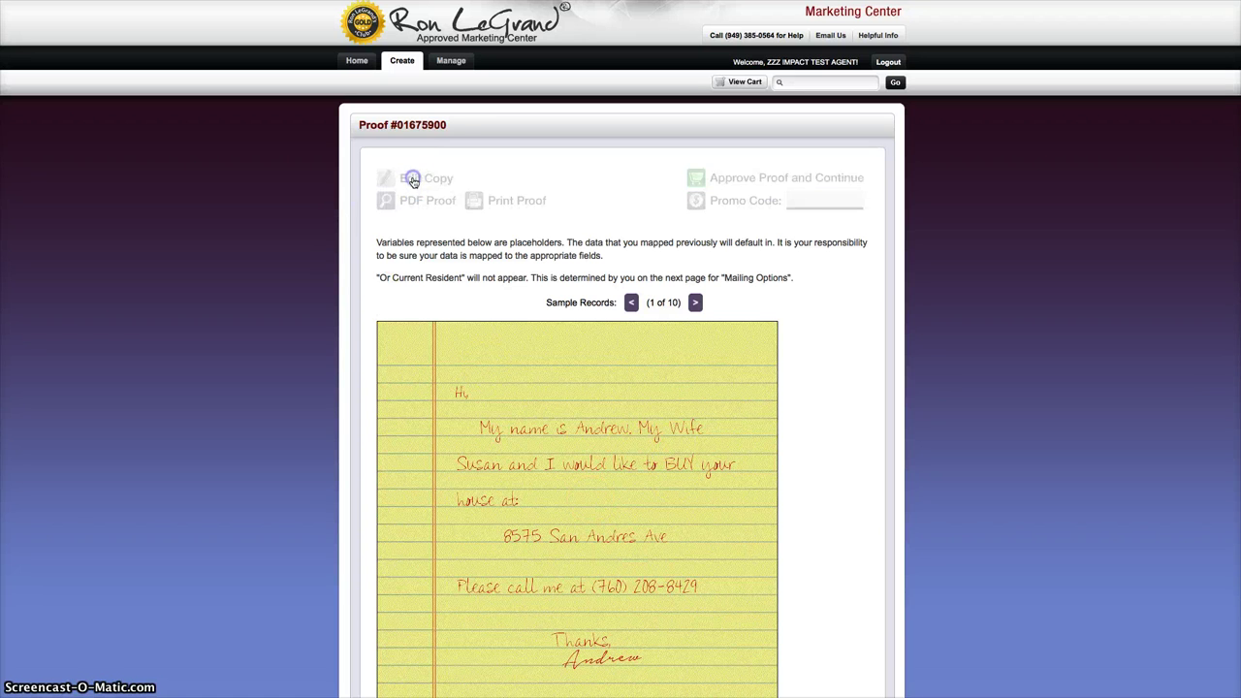
scroll(342, 354, "down", 5)
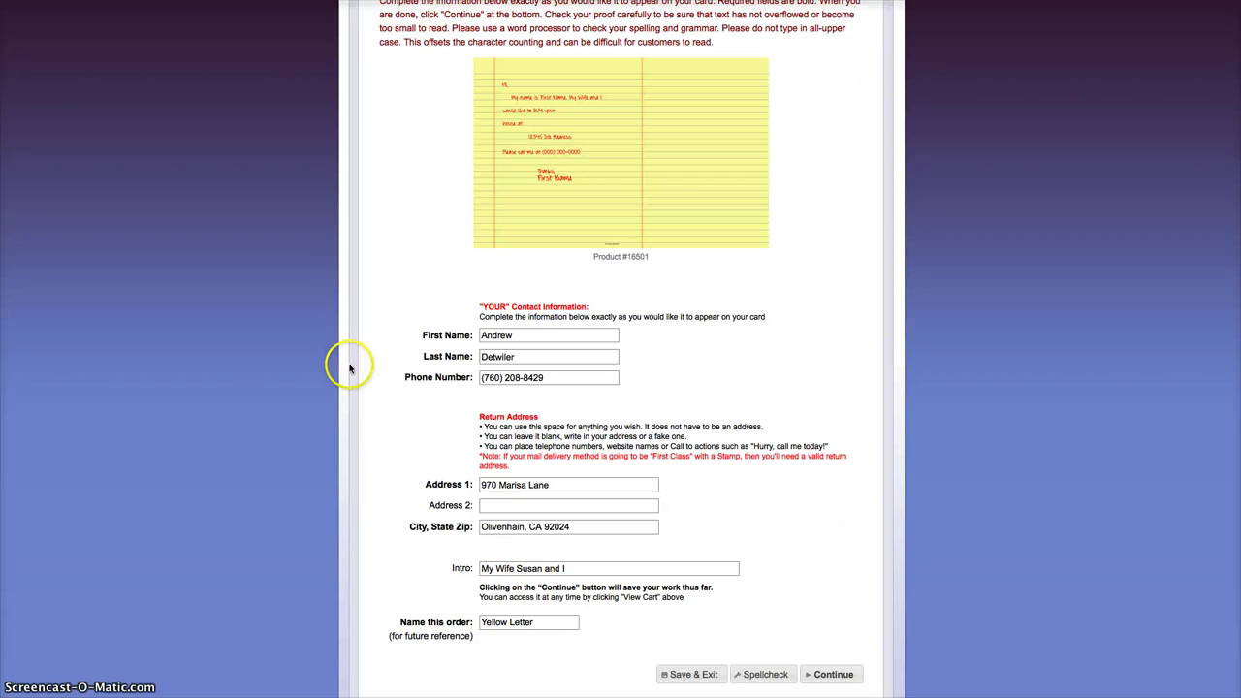
left_click_drag(517, 569, 536, 571)
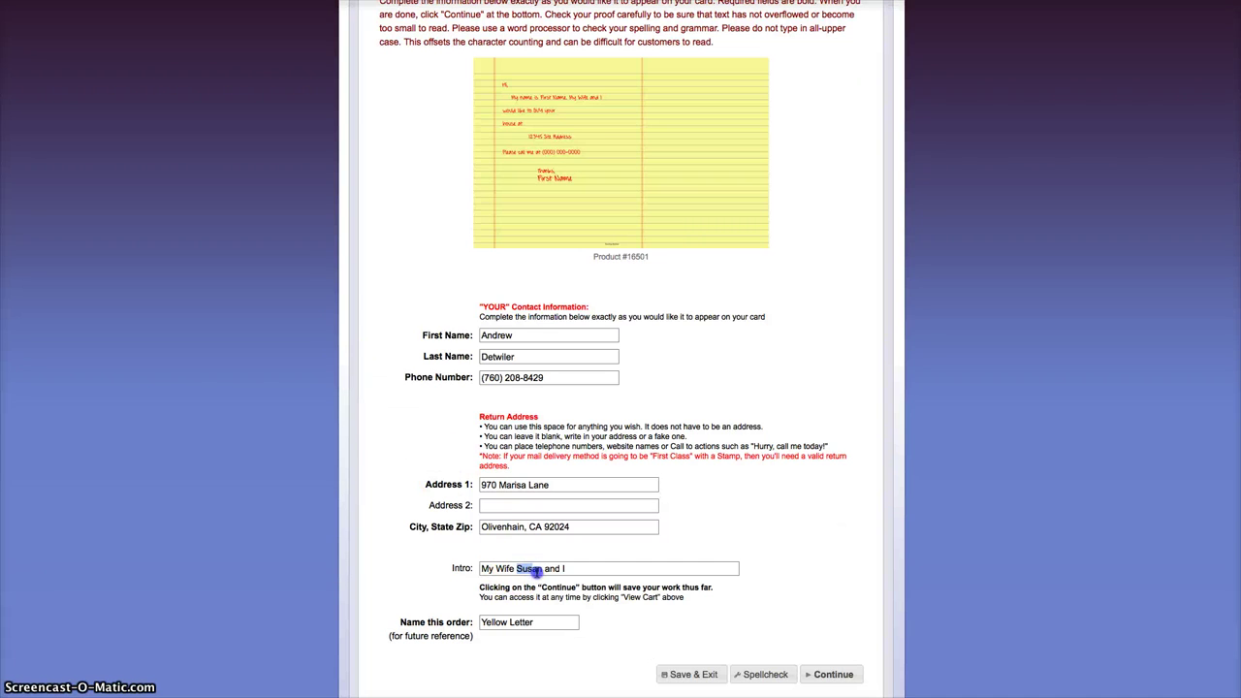
type("Michele")
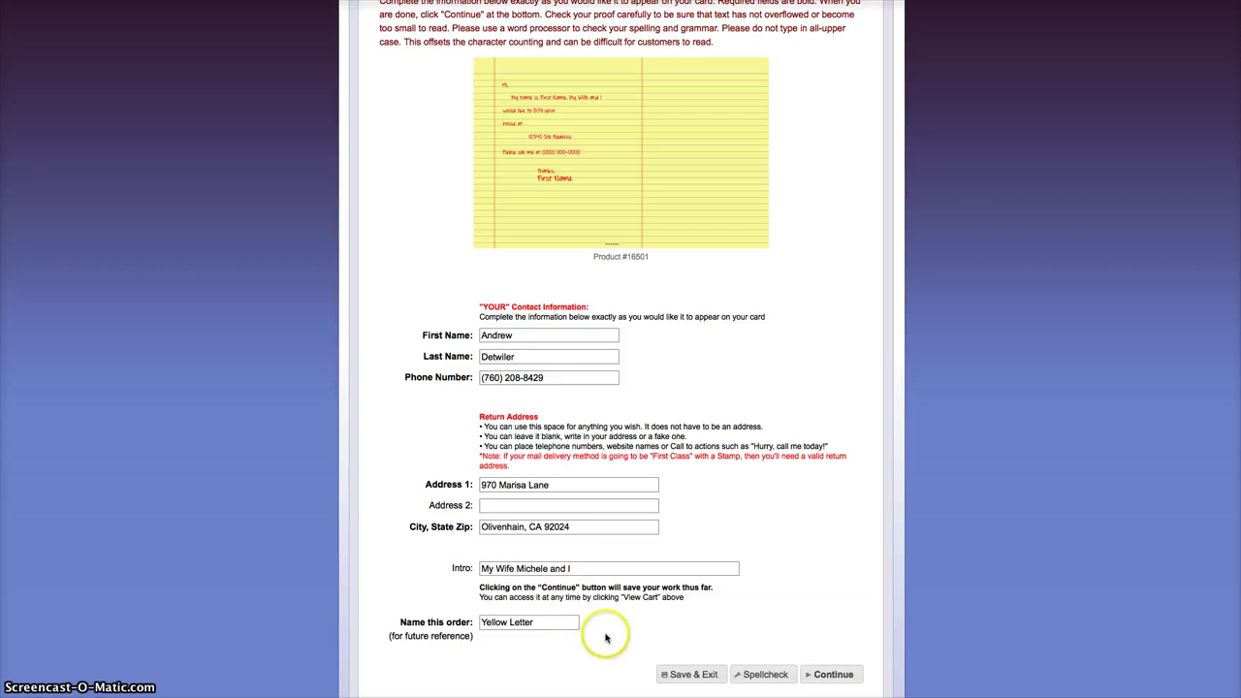
left_click(827, 676)
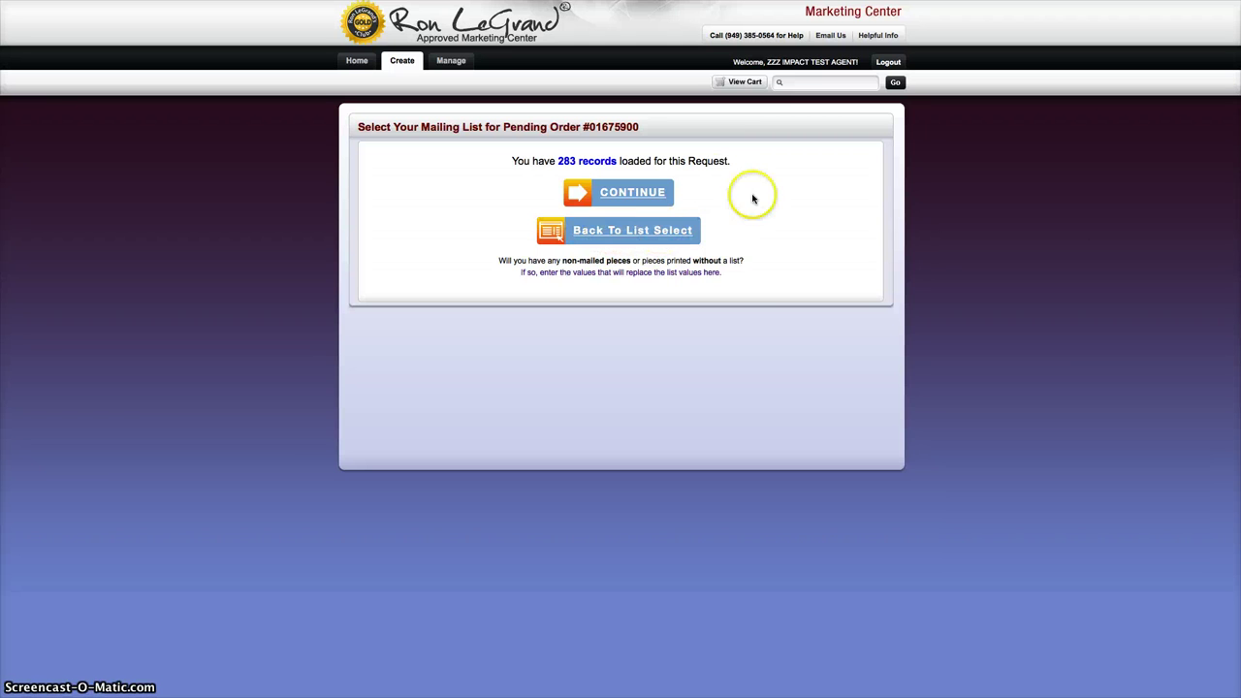
left_click(647, 191)
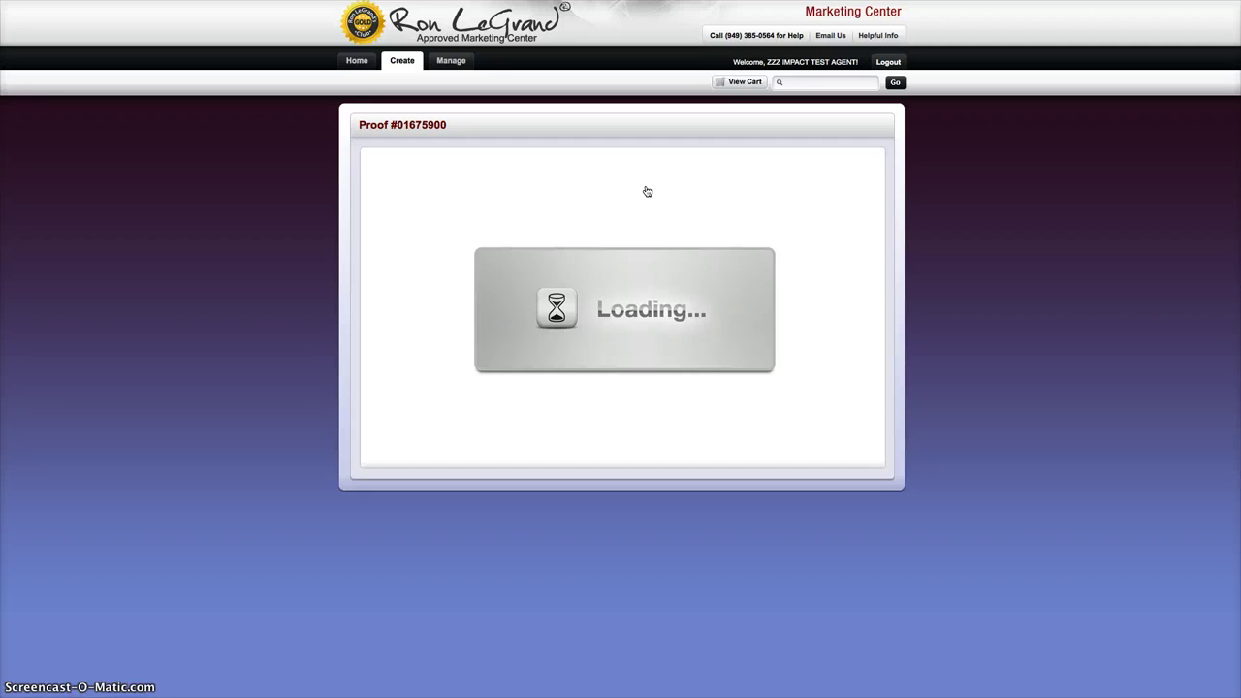
- Check the revised intro on the first two sample letters and request approval of the proof
scroll(548, 304, "down", 3)
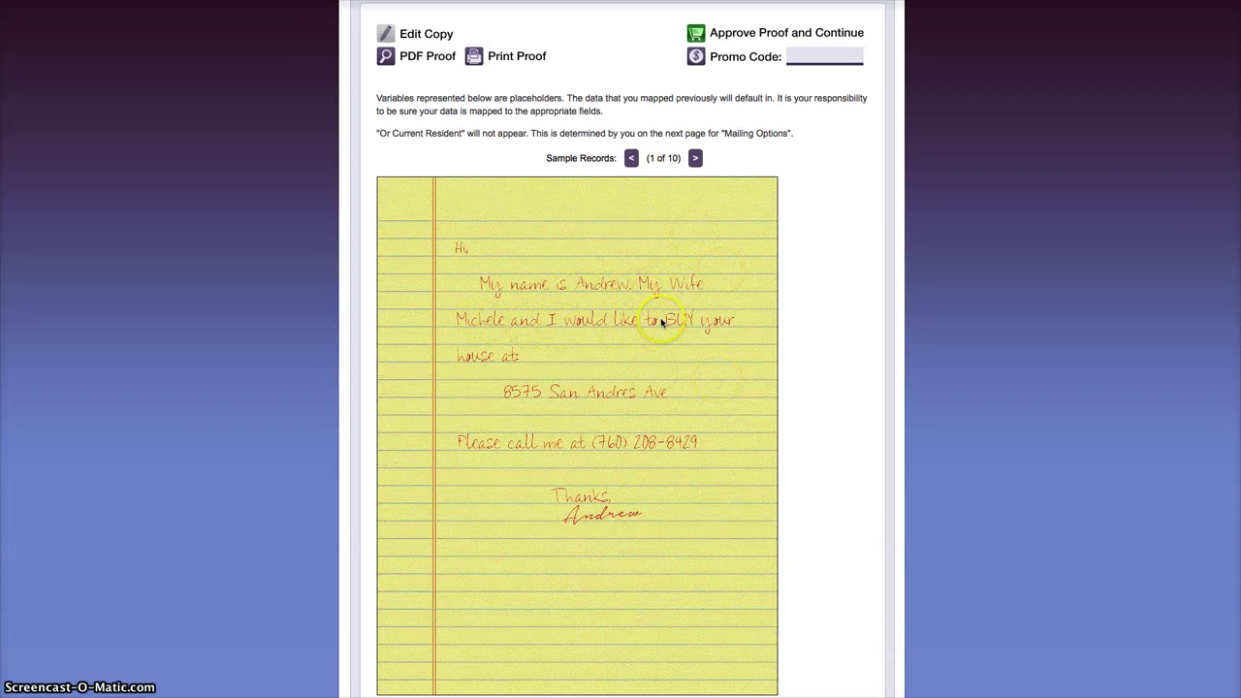
left_click(694, 160)
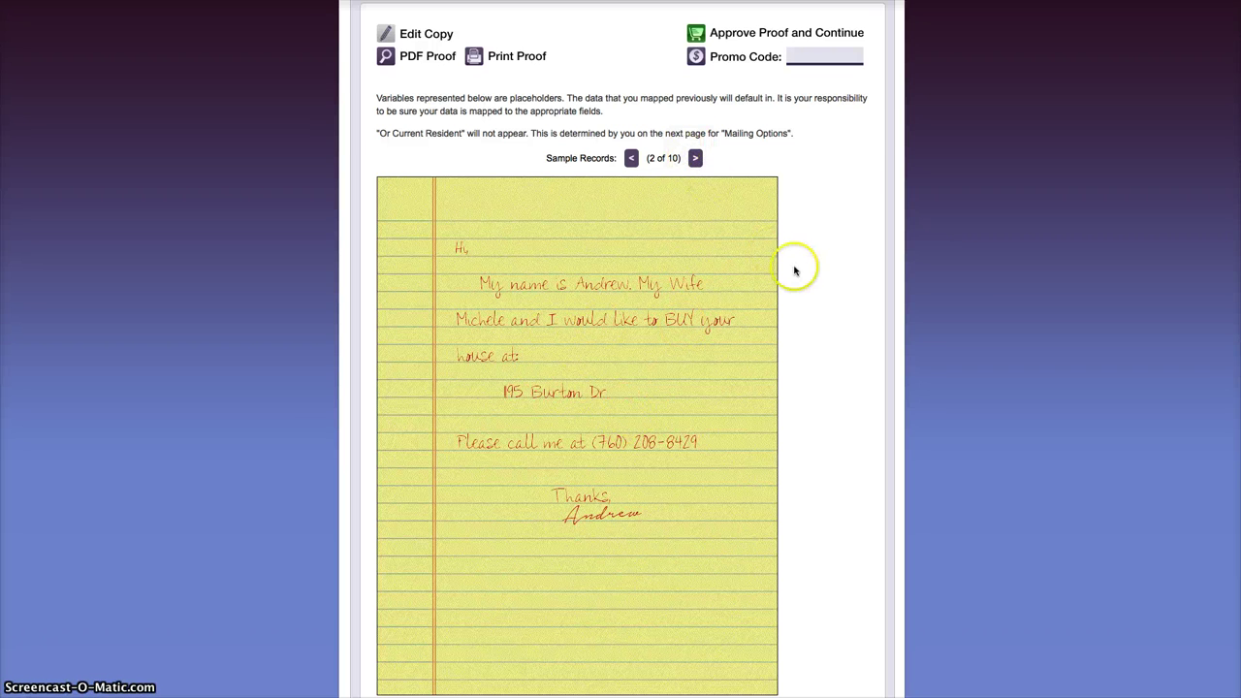
scroll(801, 266, "up", 3)
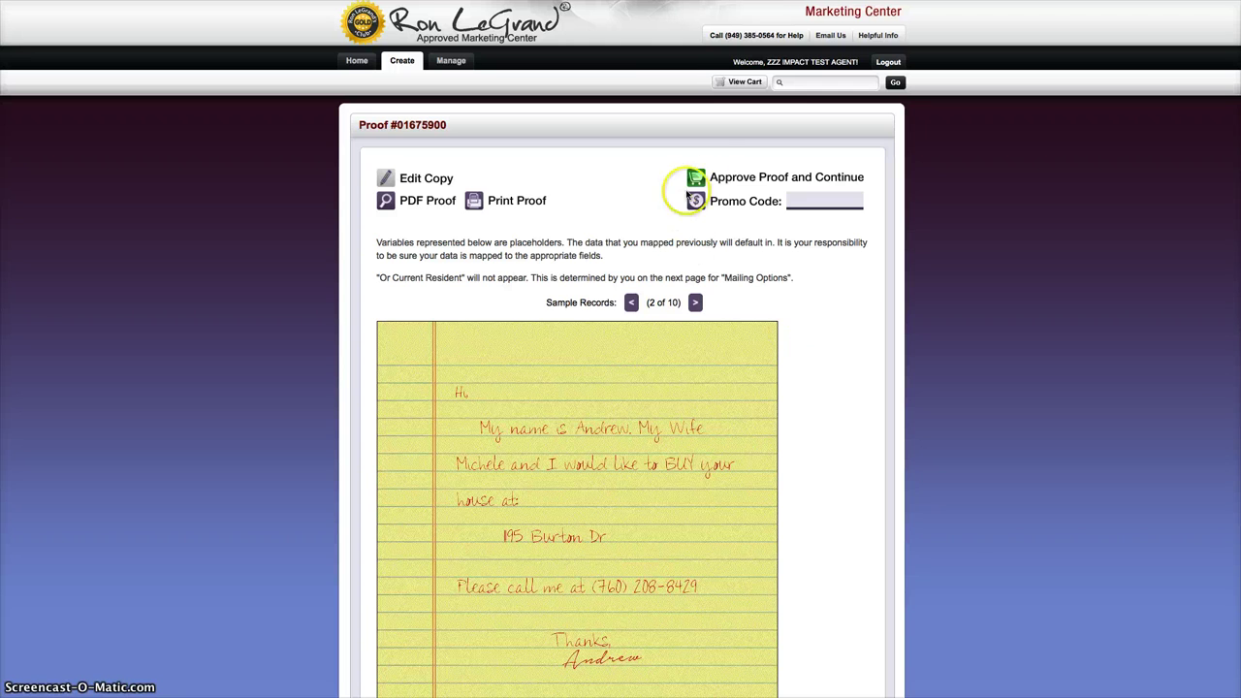
left_click(730, 179)
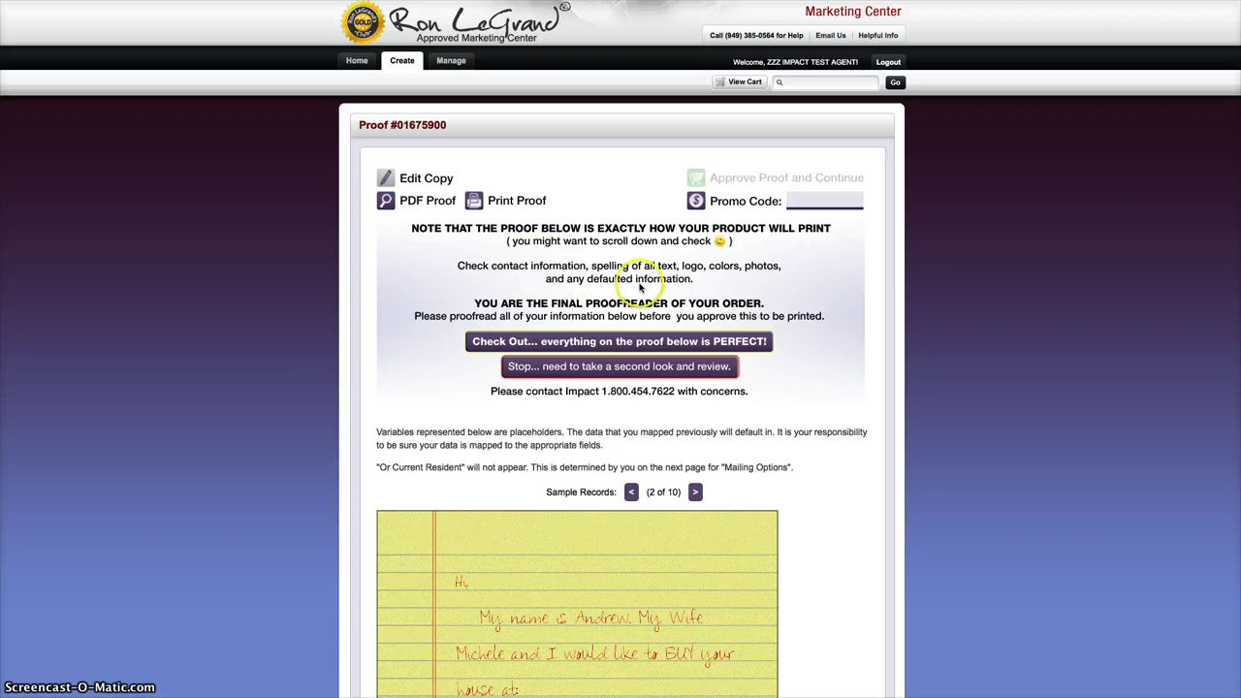
- Confirm that the proof is perfect for checkout and acknowledge the return address certification notice
left_click(478, 343)
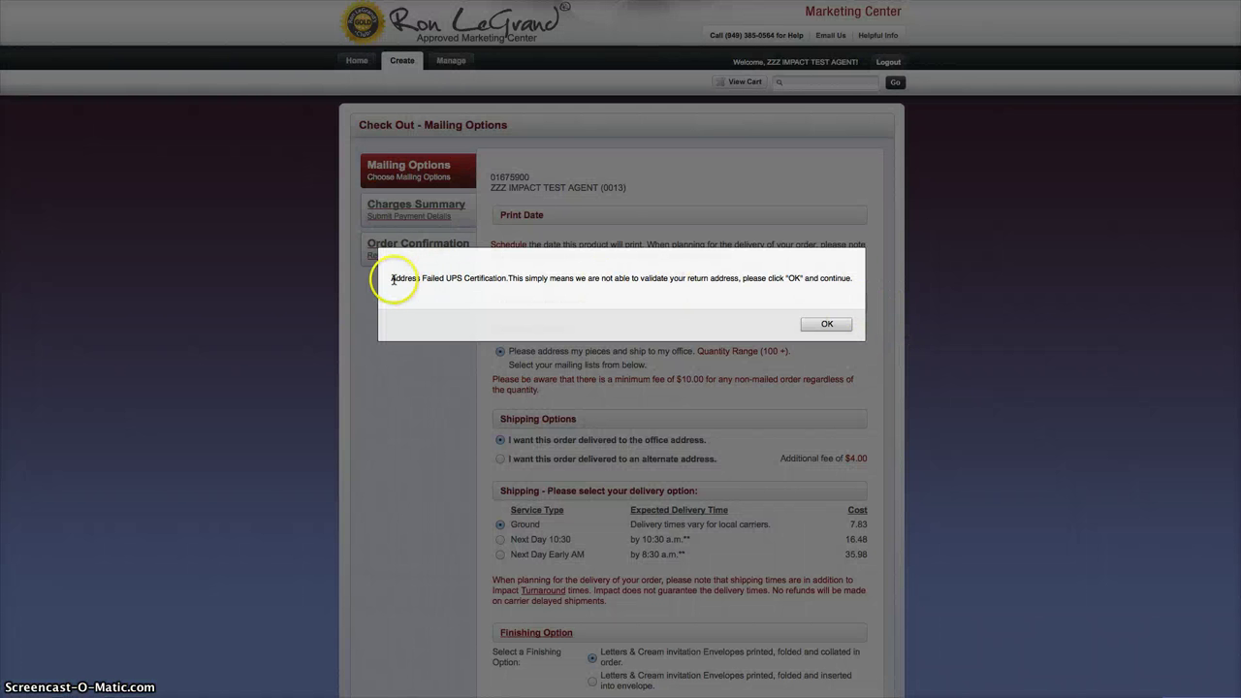
left_click_drag(391, 280, 464, 284)
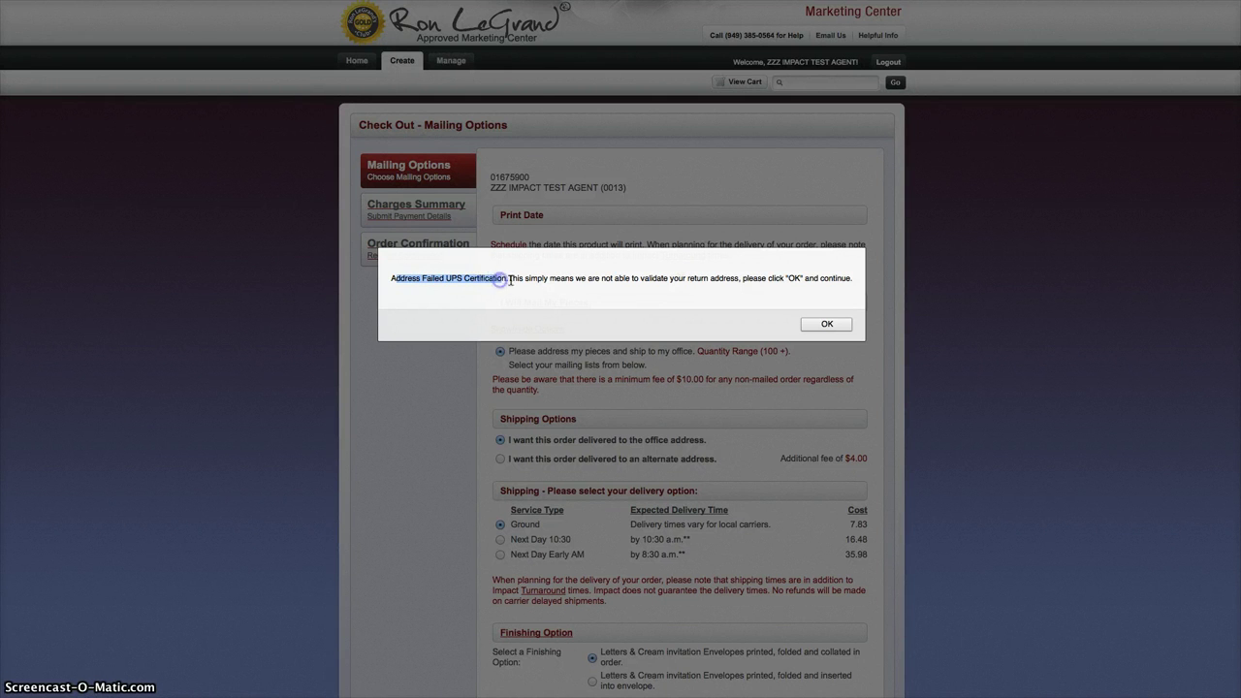
left_click(558, 280)
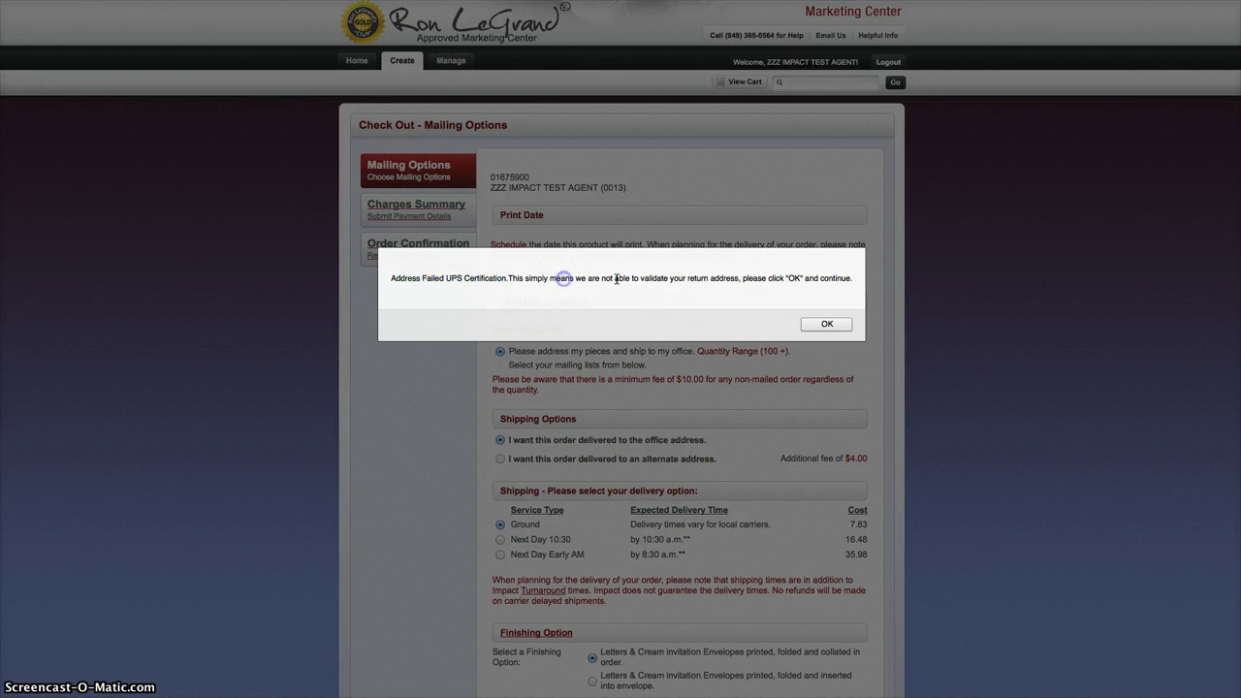
left_click(696, 282)
left_click(825, 326)
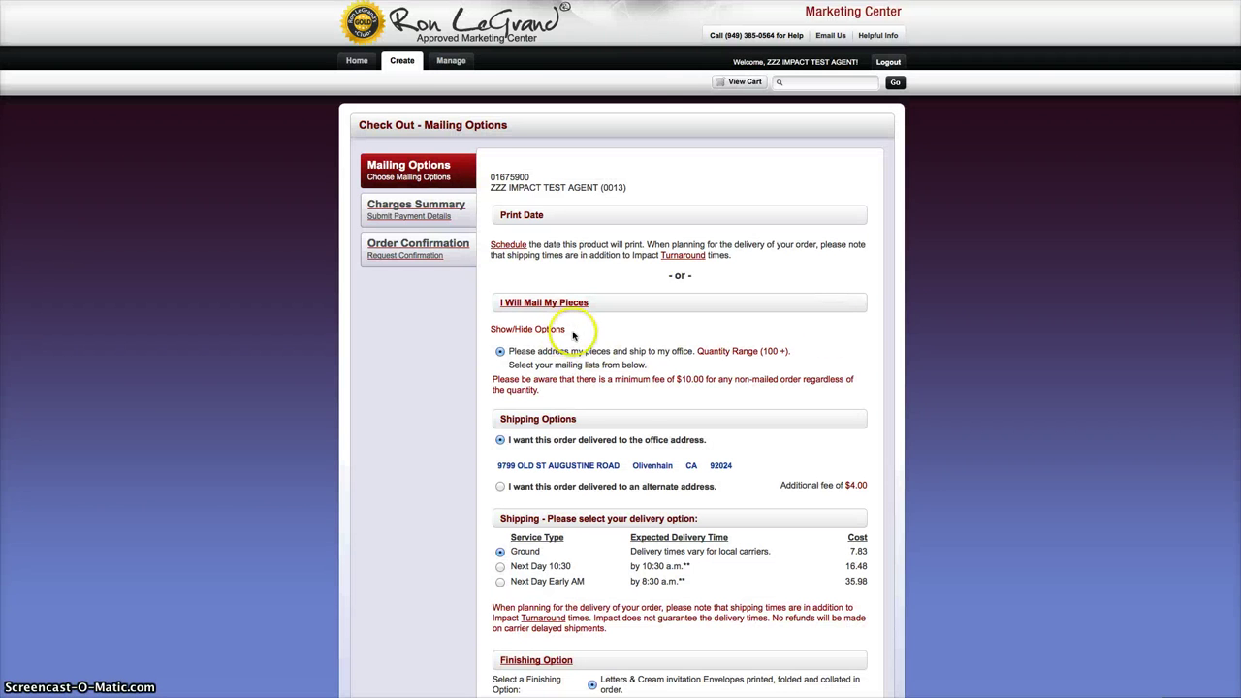
- Examine the print date scheduling fields and the mailing and shipping options for the order
scroll(599, 318, "down", 1)
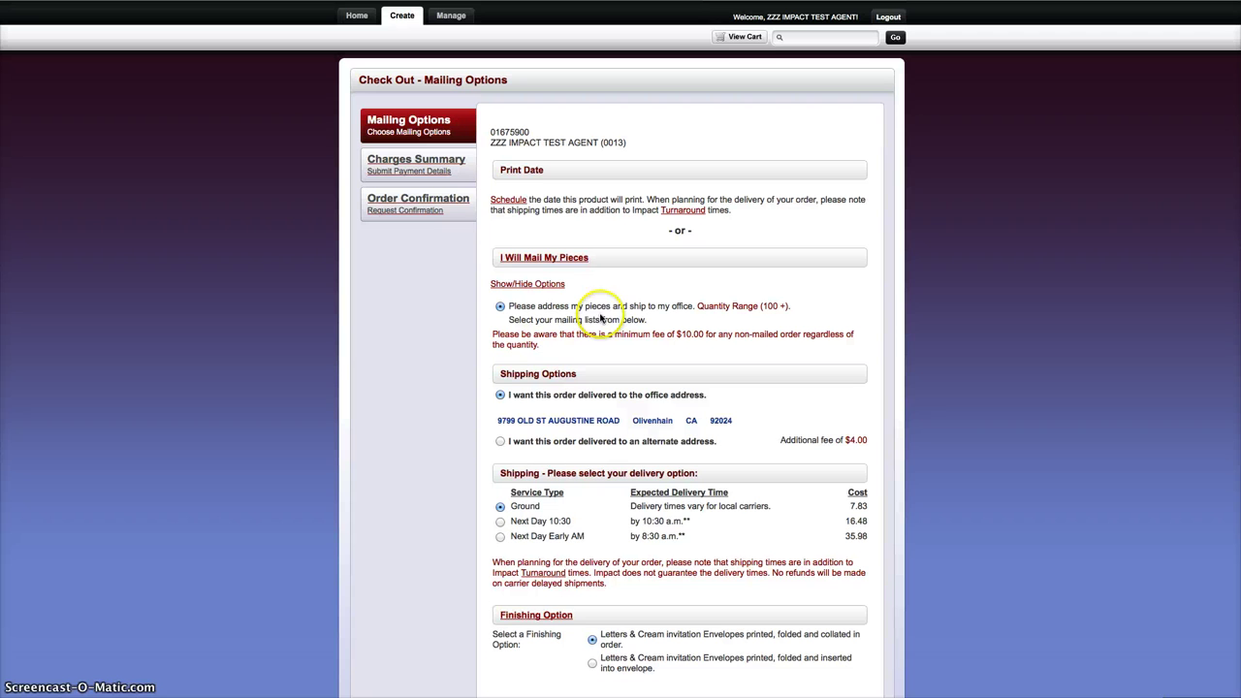
left_click(508, 201)
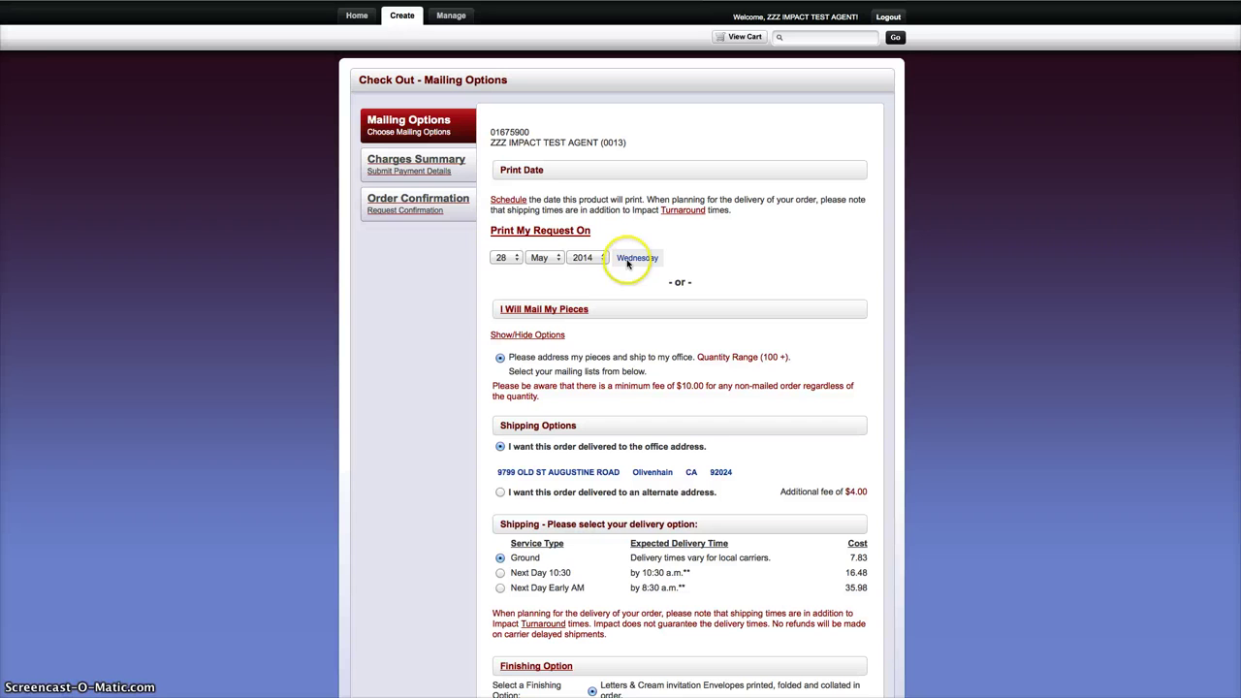
left_click(508, 201)
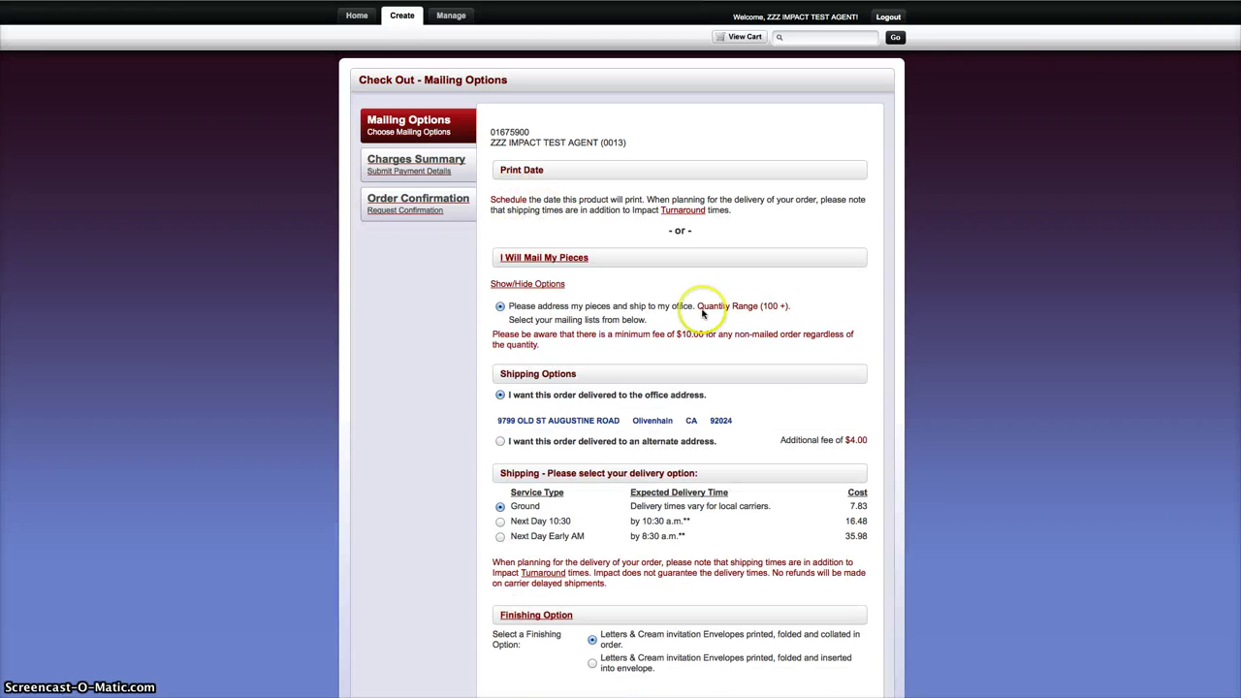
scroll(809, 395, "down", 1)
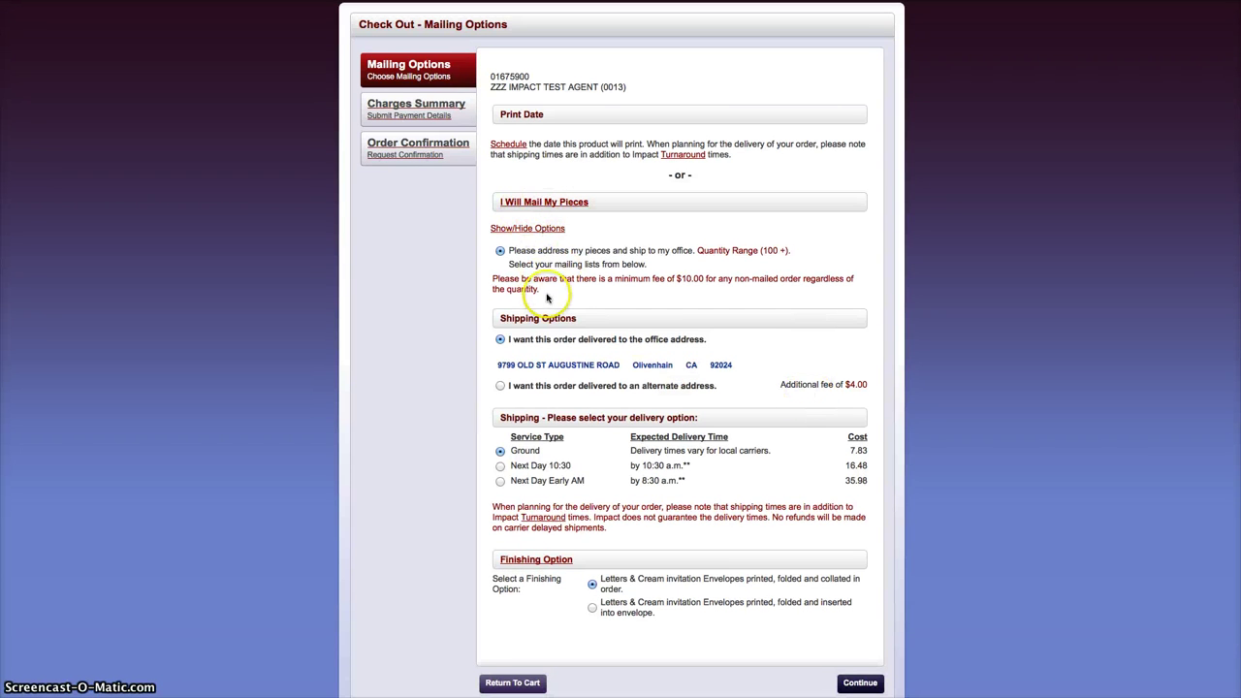
scroll(568, 322, "up", 2)
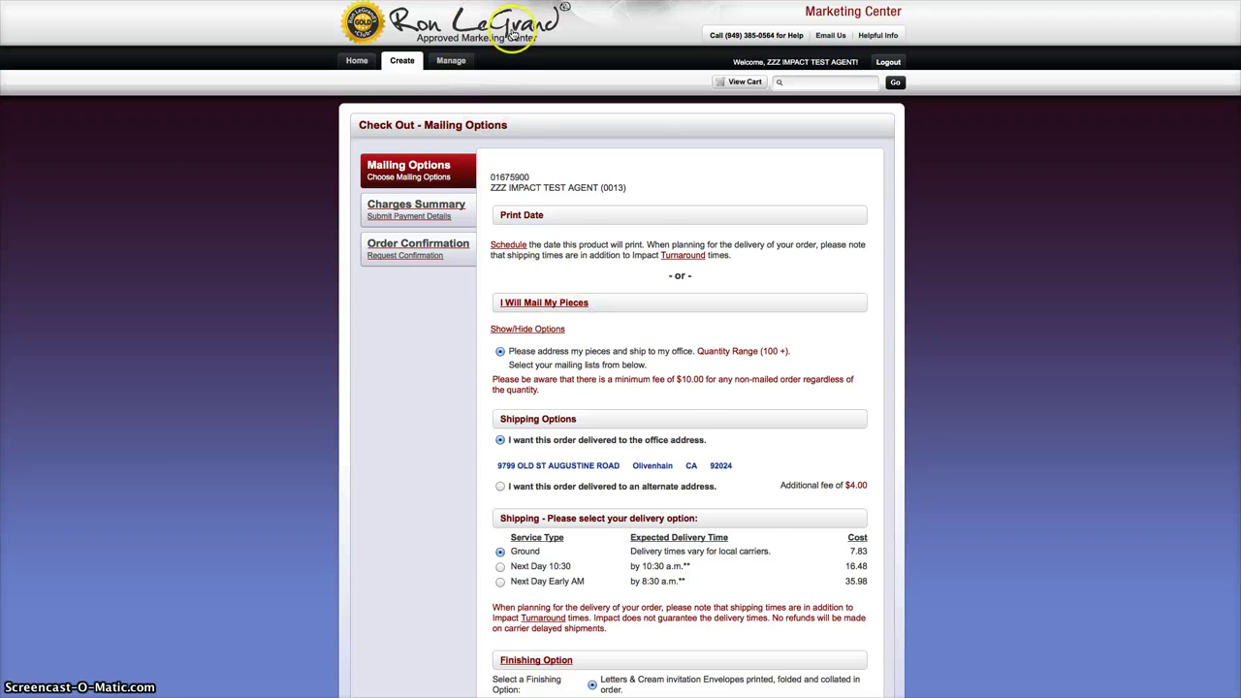
scroll(756, 374, "down", 2)
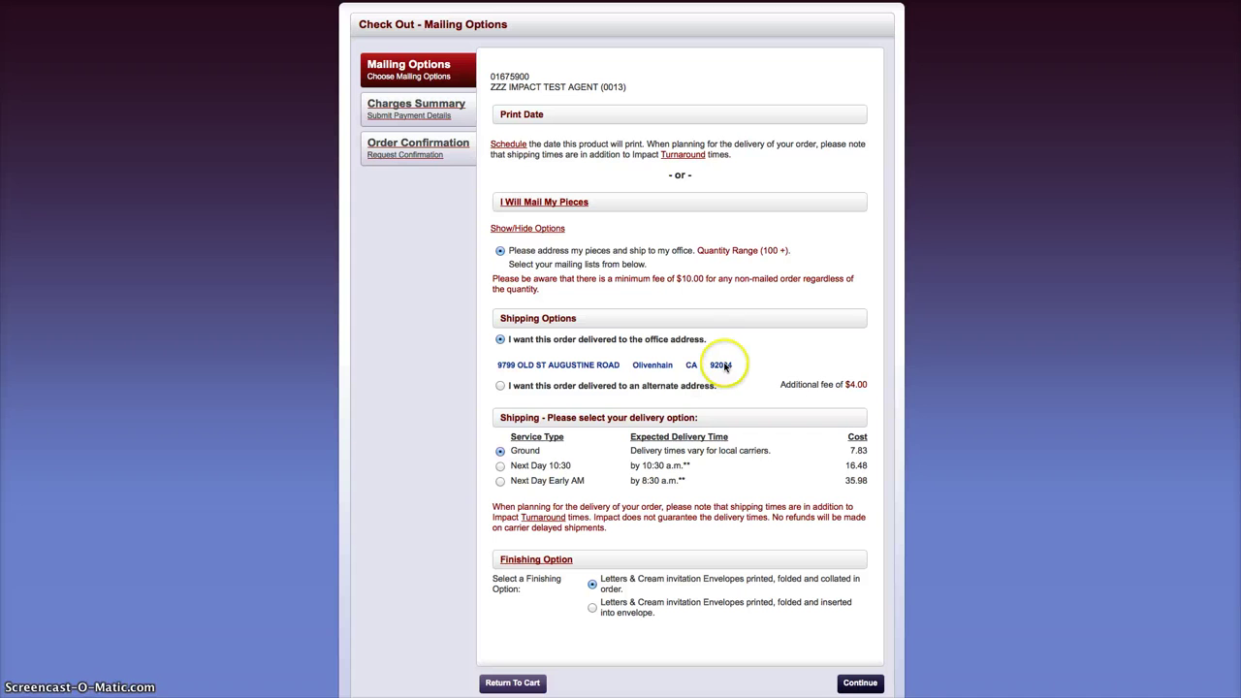
- Read the alternate delivery address option and compare the collated and inserted-into-envelope finishing options
left_click(629, 387)
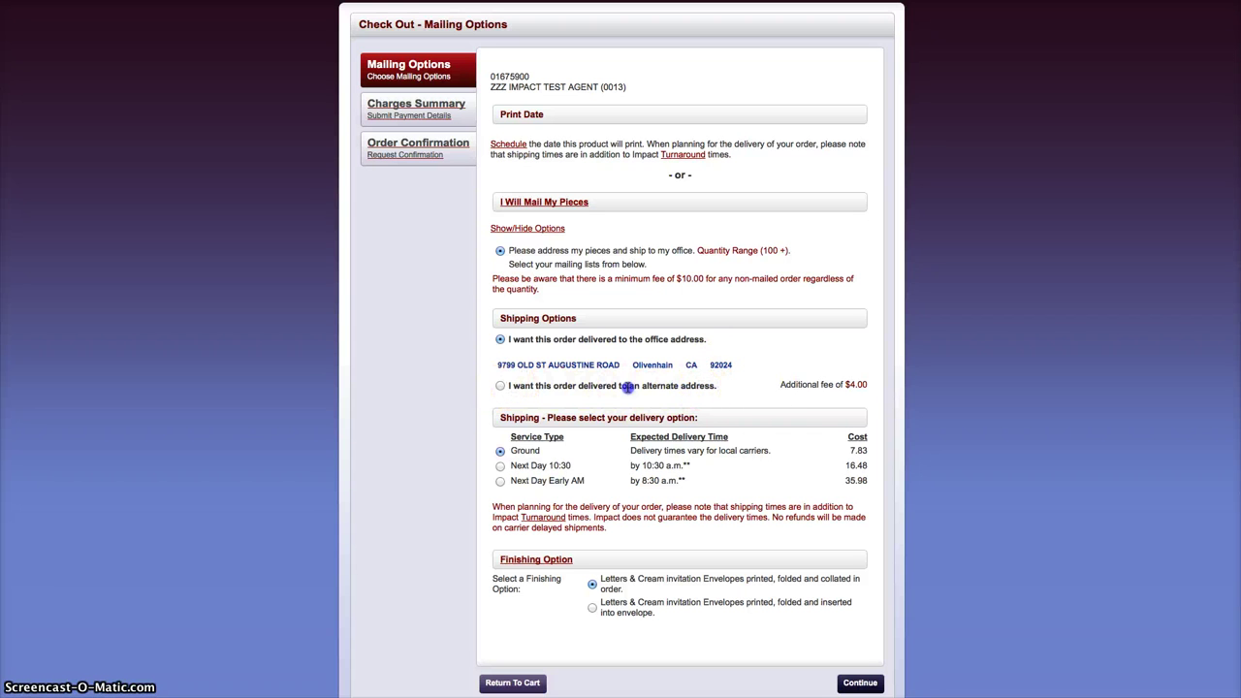
left_click_drag(628, 387, 544, 385)
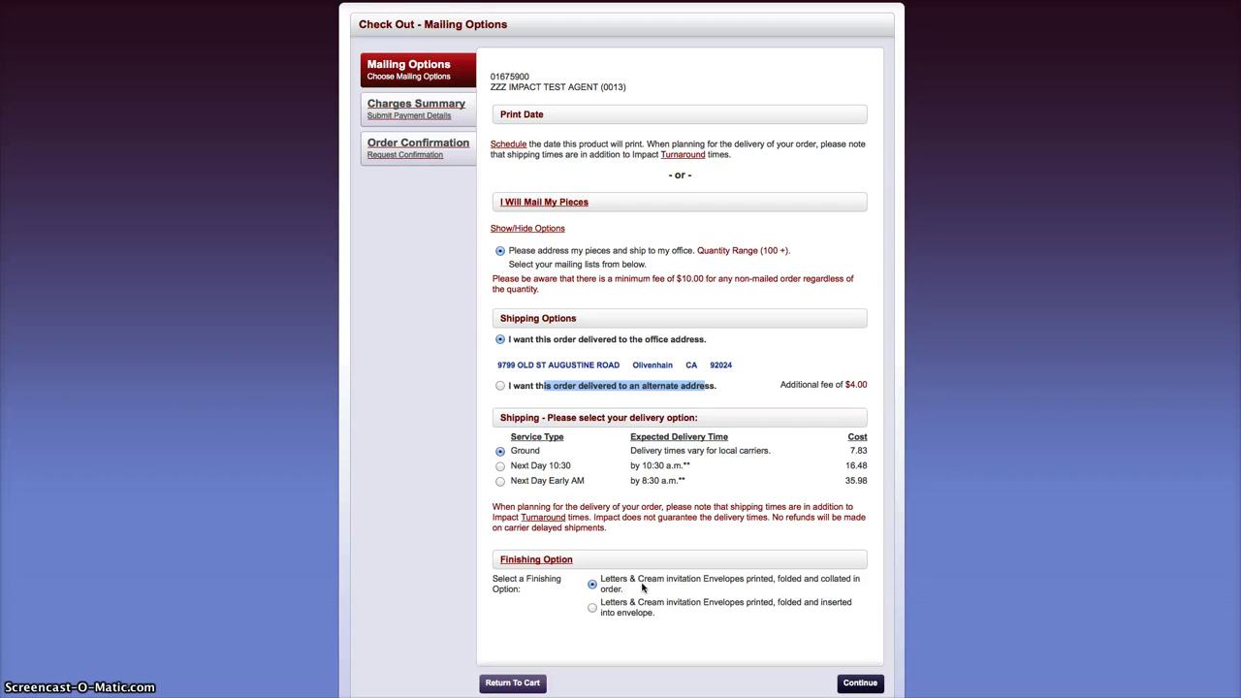
left_click_drag(613, 603, 701, 613)
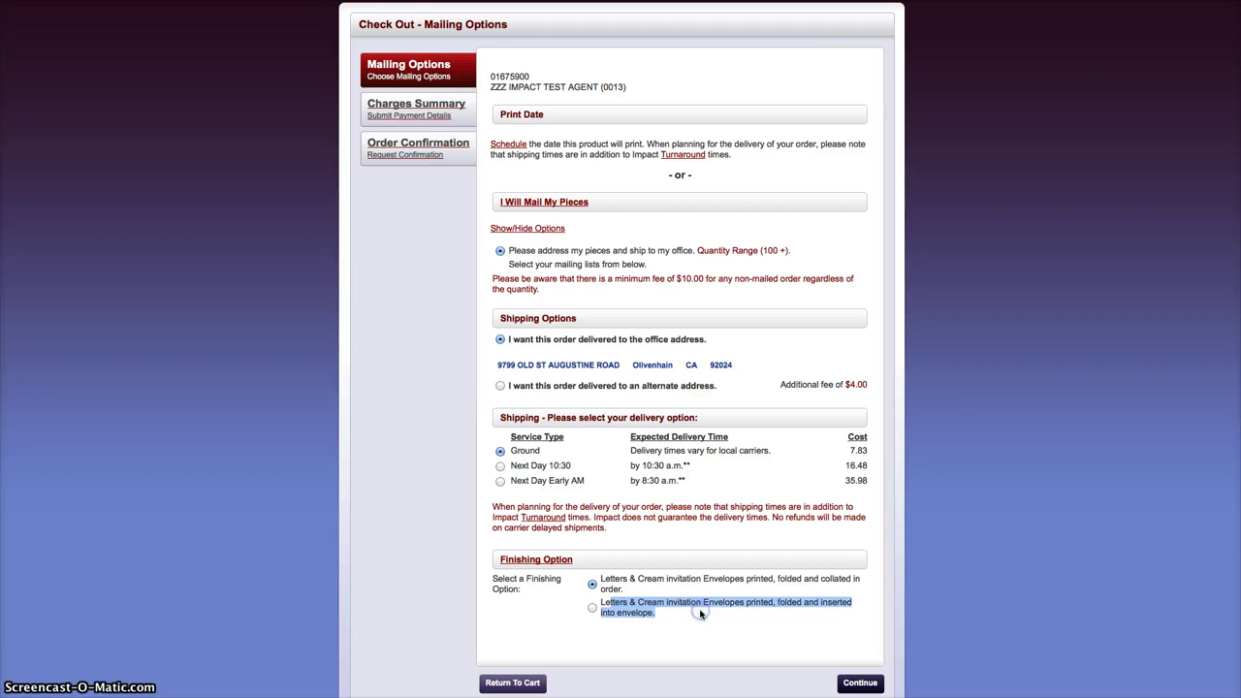
left_click(650, 612)
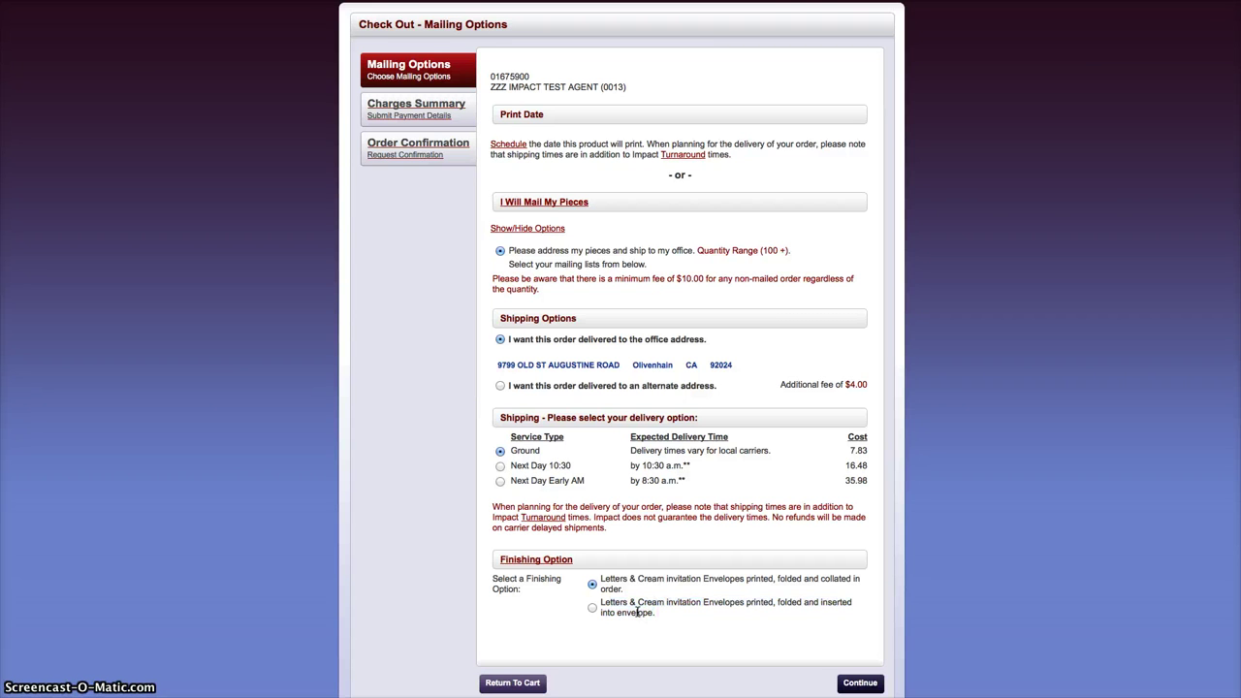
triple_click(604, 580)
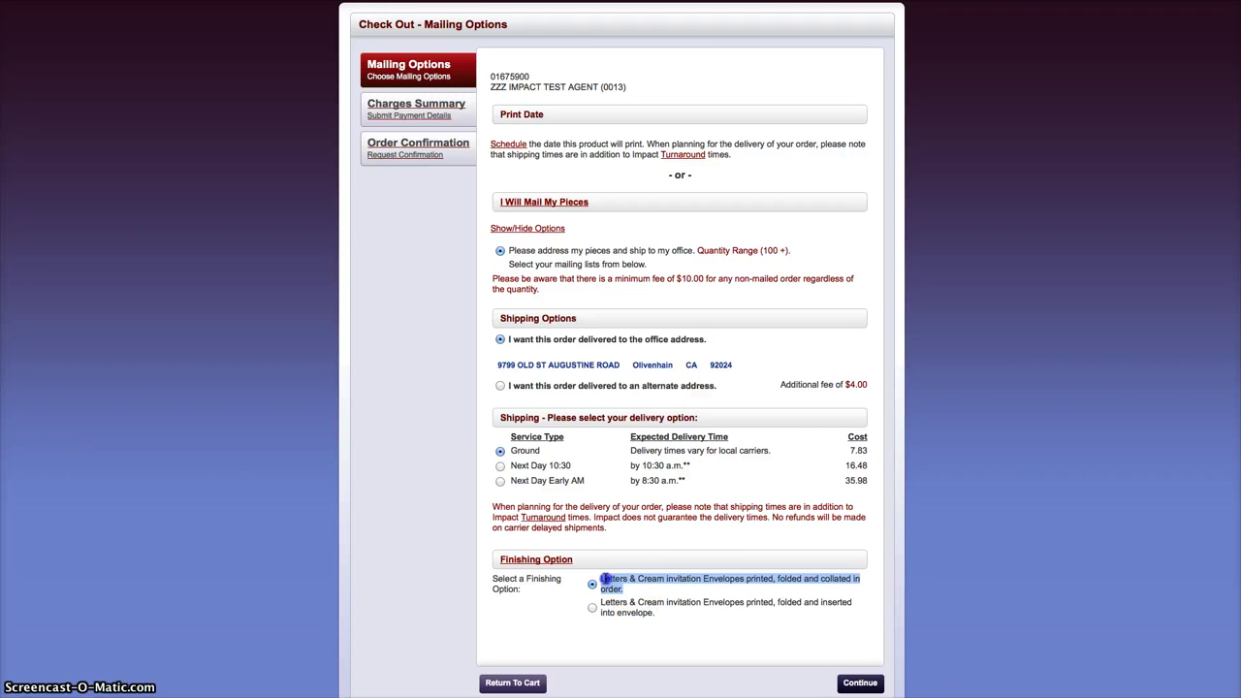
left_click_drag(625, 602, 651, 613)
left_click(643, 612)
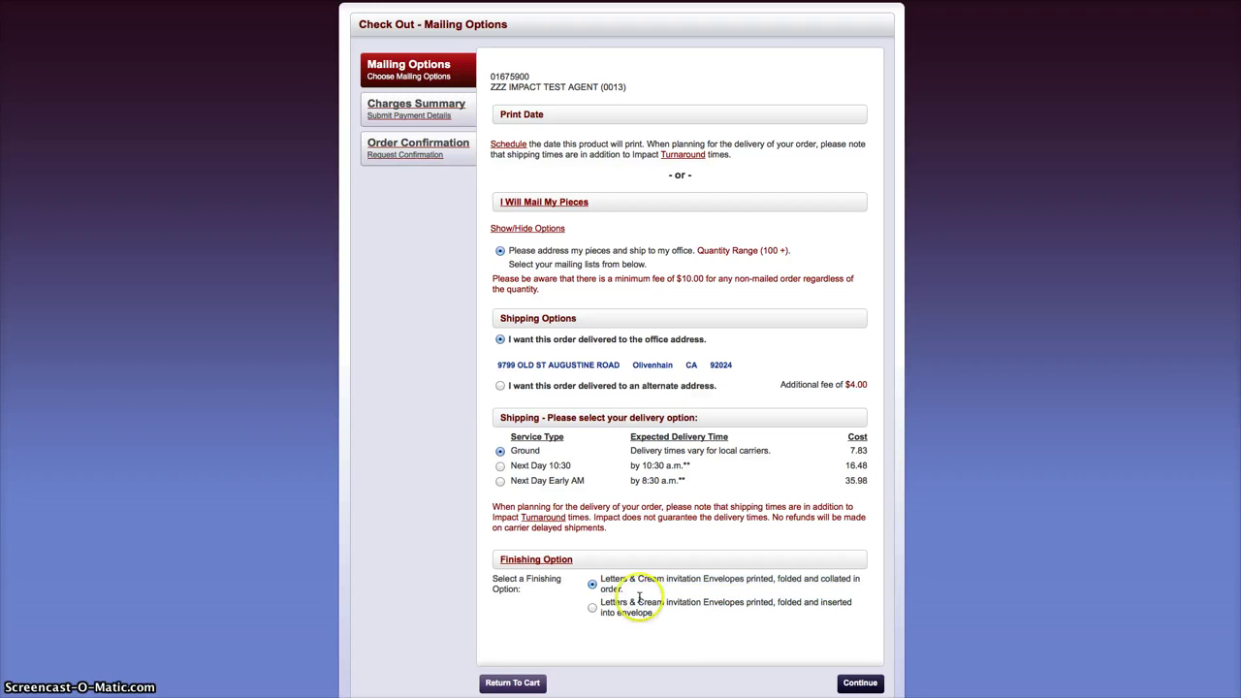
- Accept the mailing options and charges summary, save the agent email as default and submit the order confirmation page
left_click(859, 684)
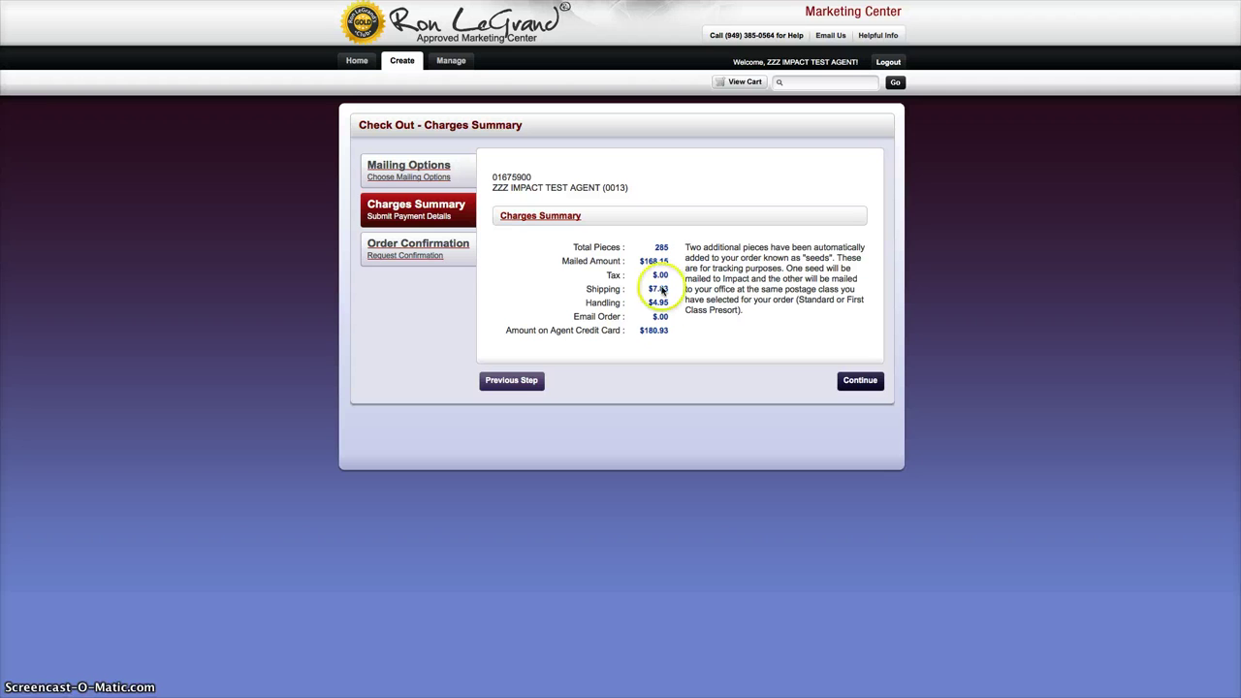
left_click(862, 382)
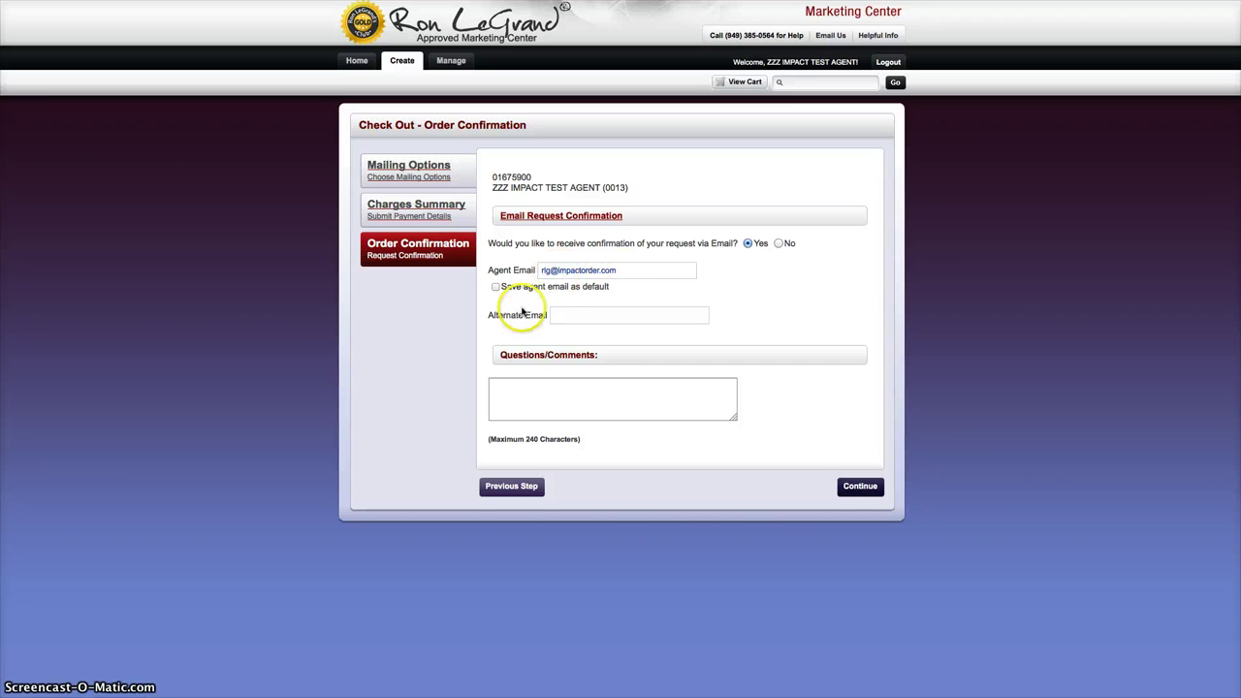
left_click(496, 288)
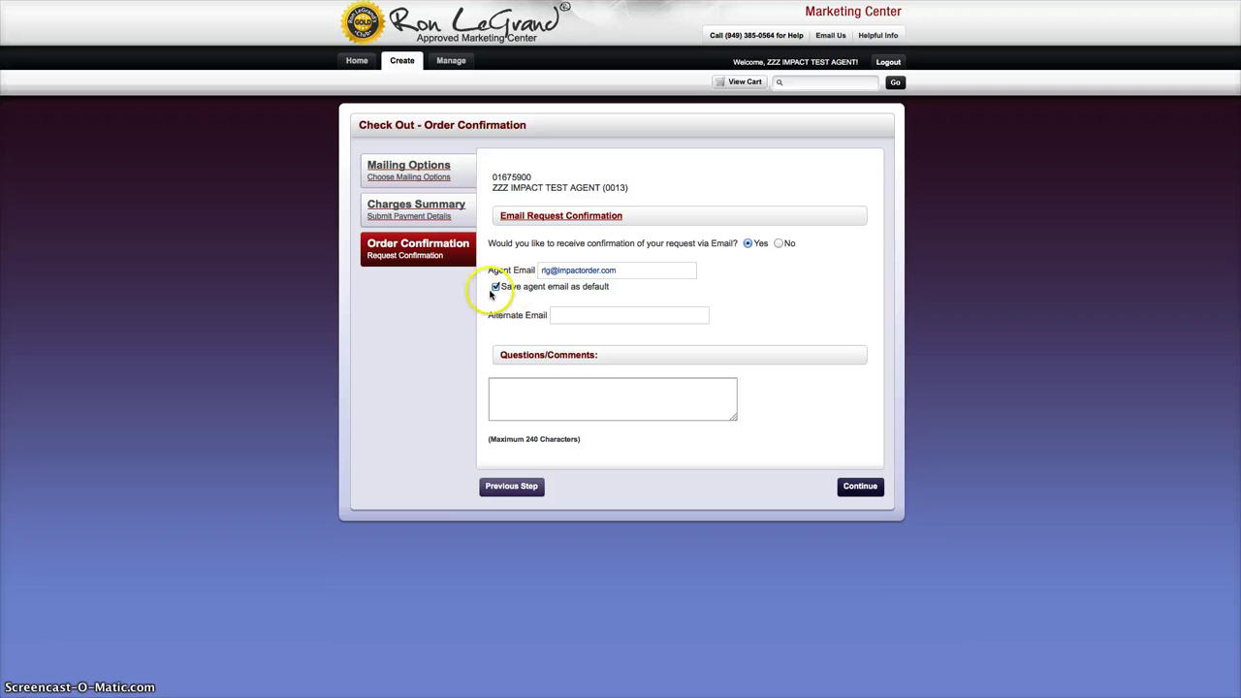
left_click(586, 392)
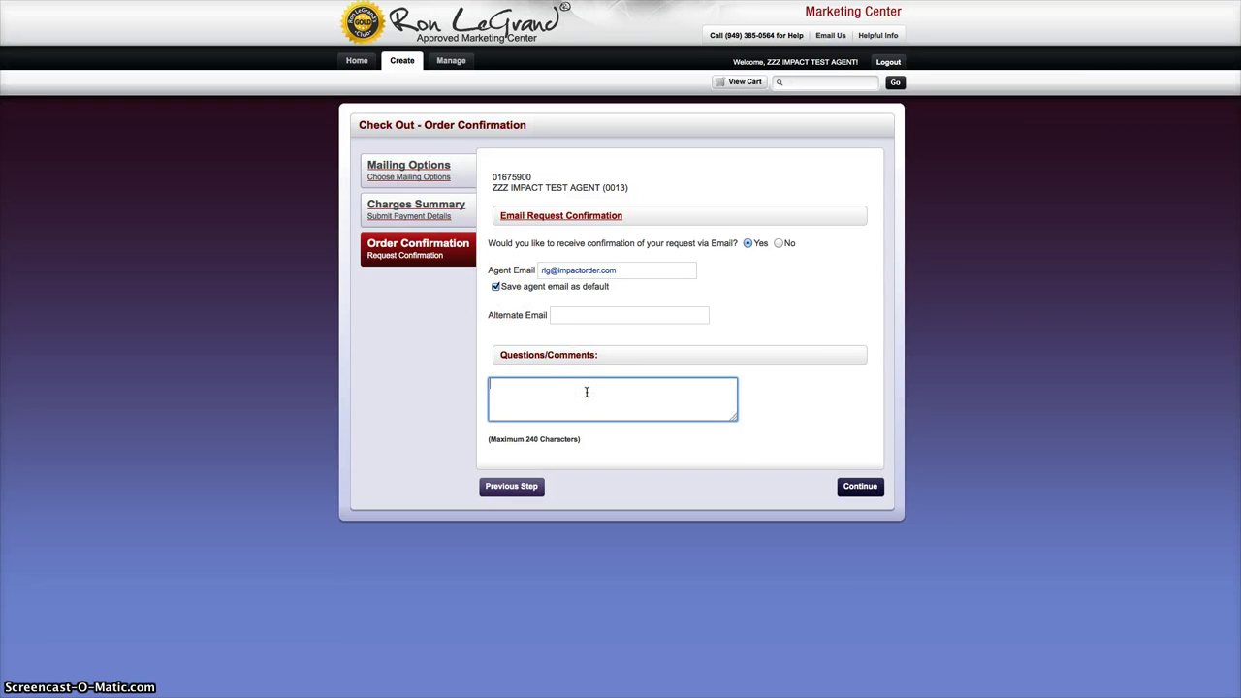
left_click(861, 486)
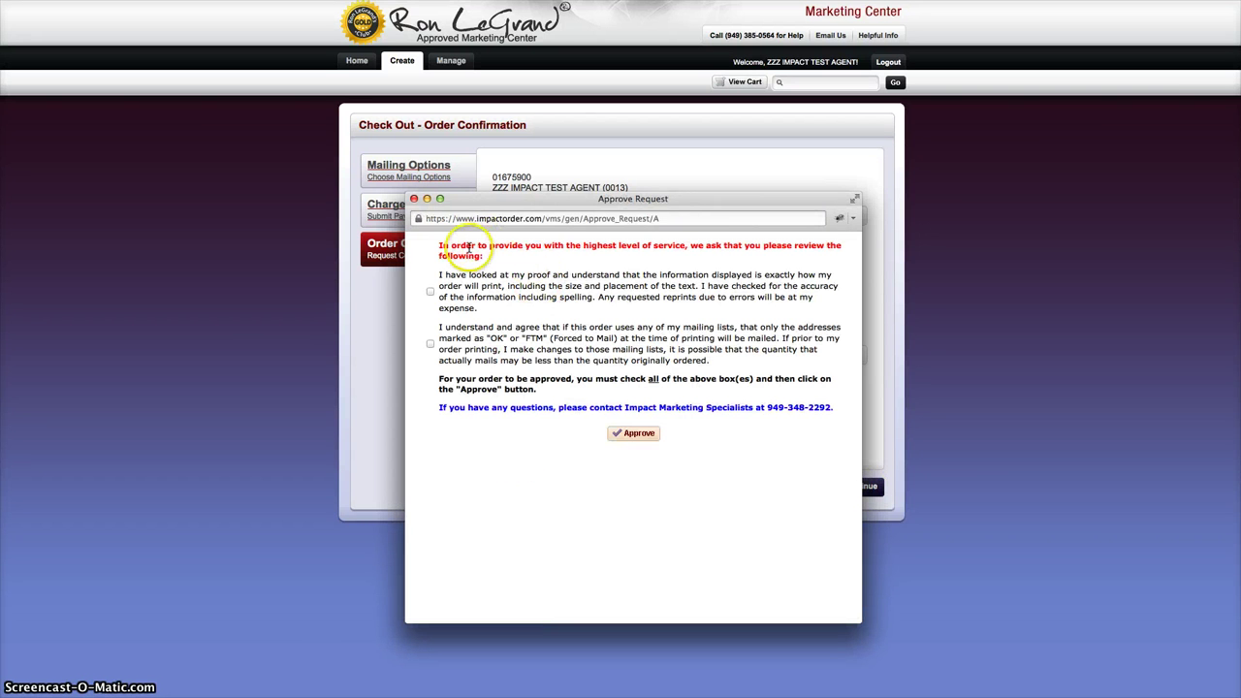
- Agree to the proof accuracy and mailing list statements in the approval request and approve it
left_click_drag(464, 246, 660, 258)
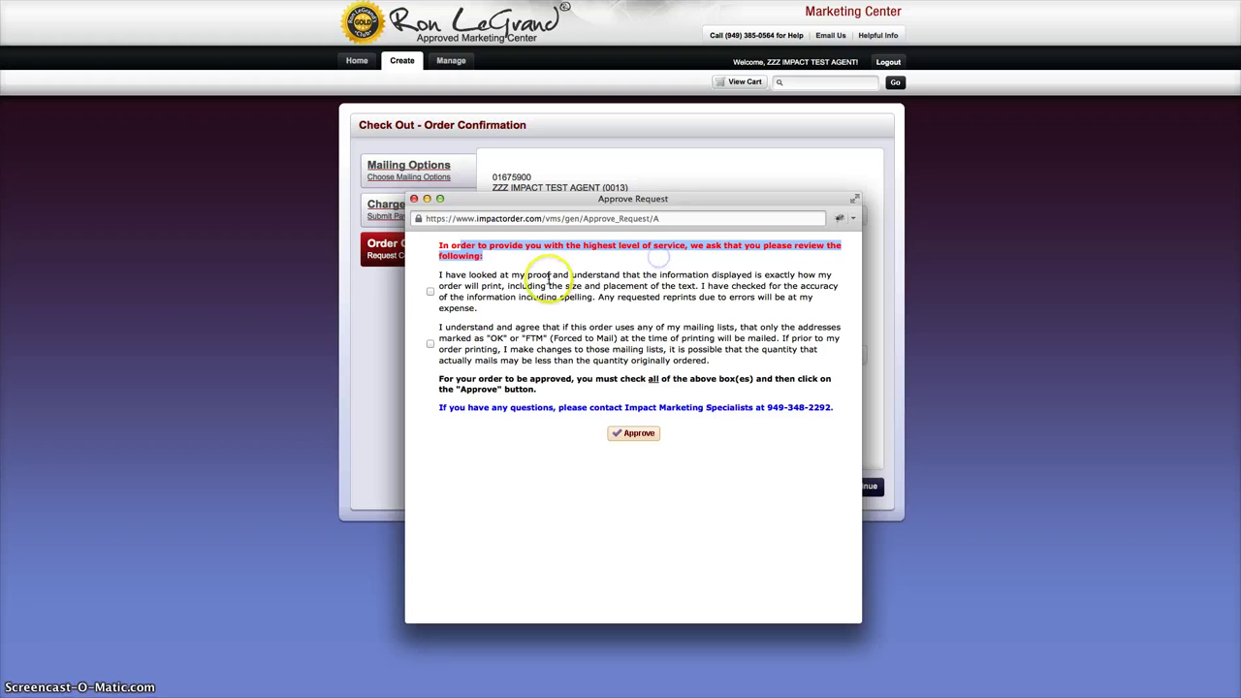
left_click_drag(552, 276, 578, 298)
left_click(430, 292)
left_click(429, 345)
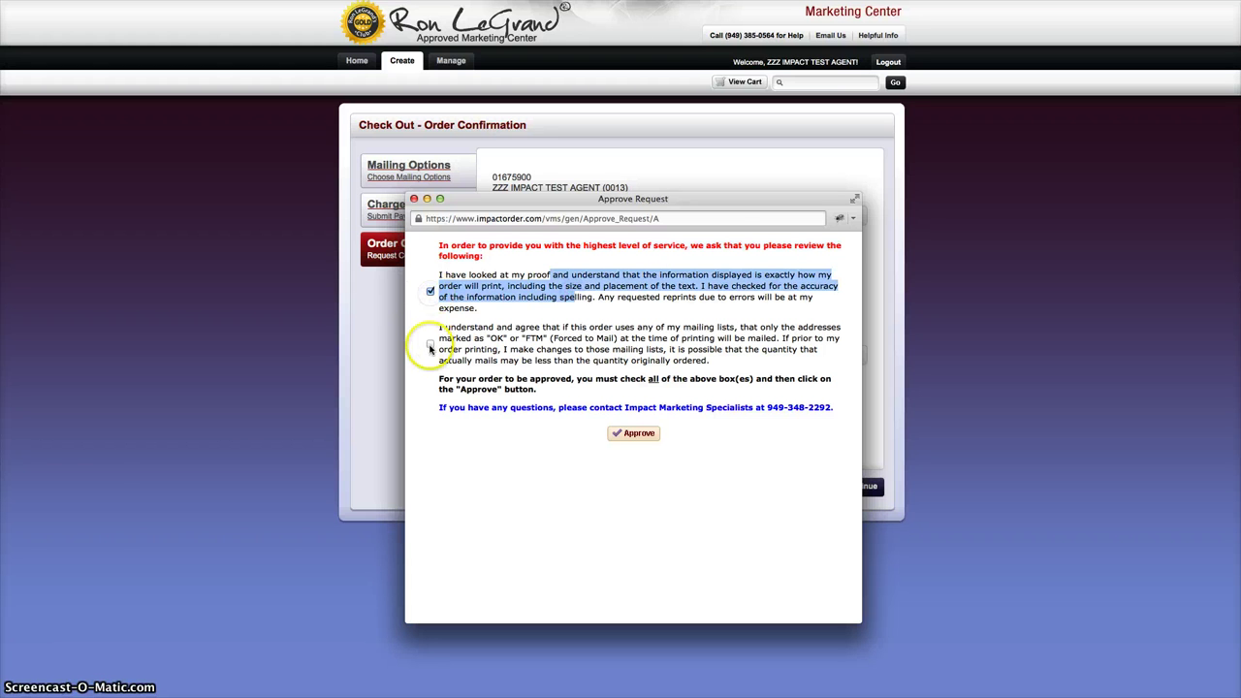
left_click(635, 433)
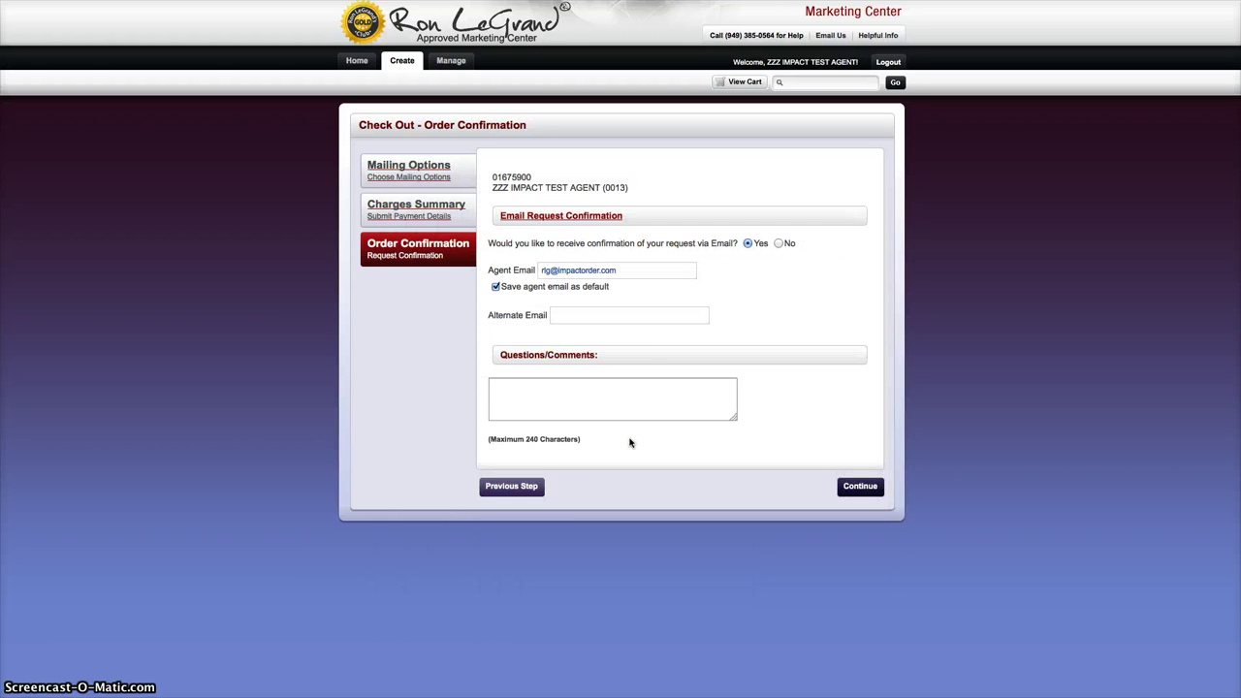
- Choose Visa as the charge card on the checkout page and enable saving the credit card for future use
scroll(919, 447, "down", 1)
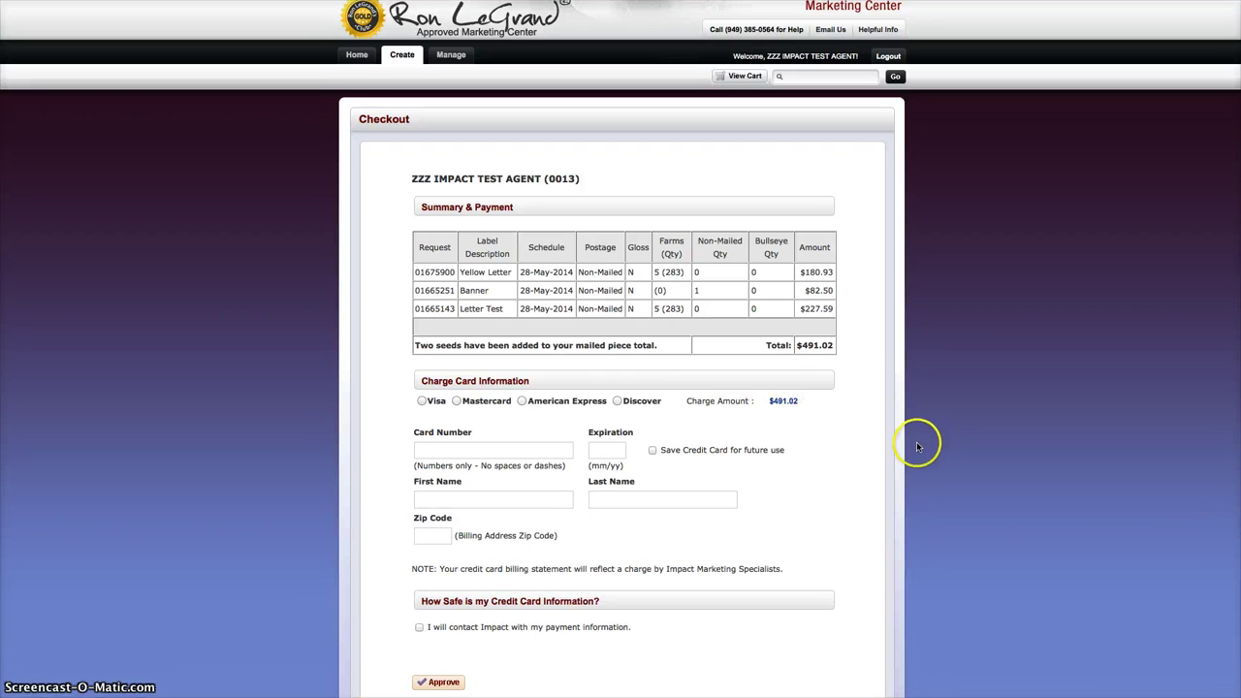
scroll(919, 448, "down", 1)
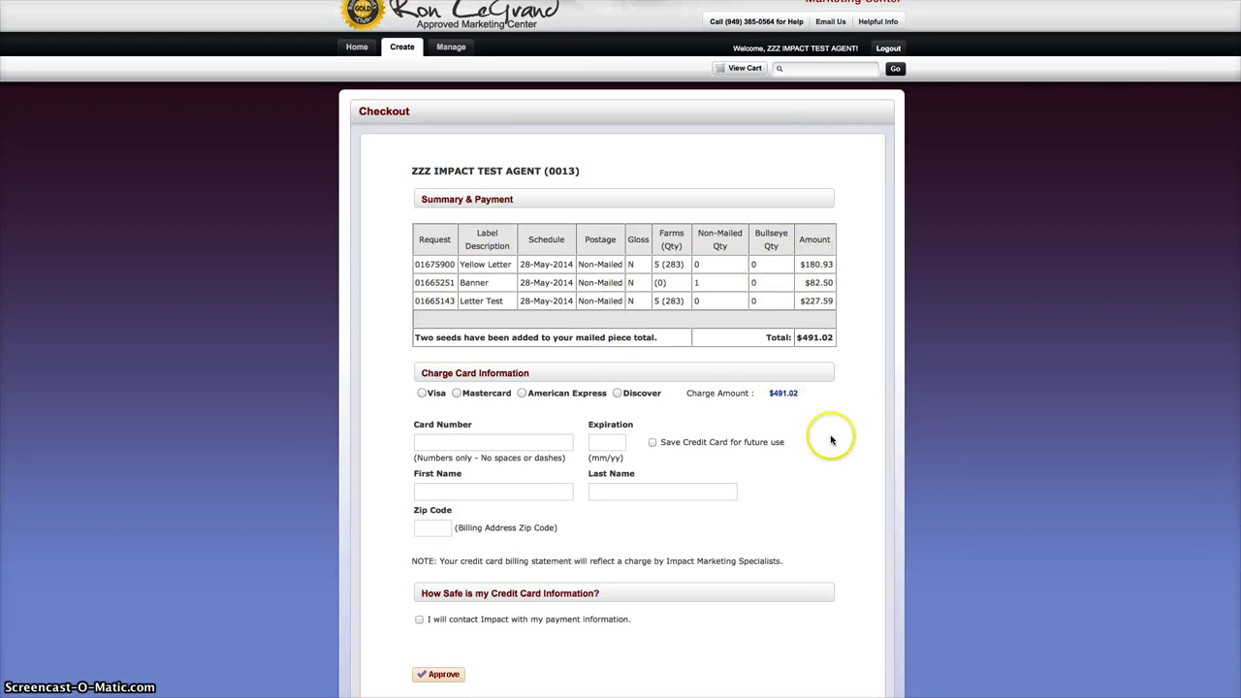
left_click(422, 394)
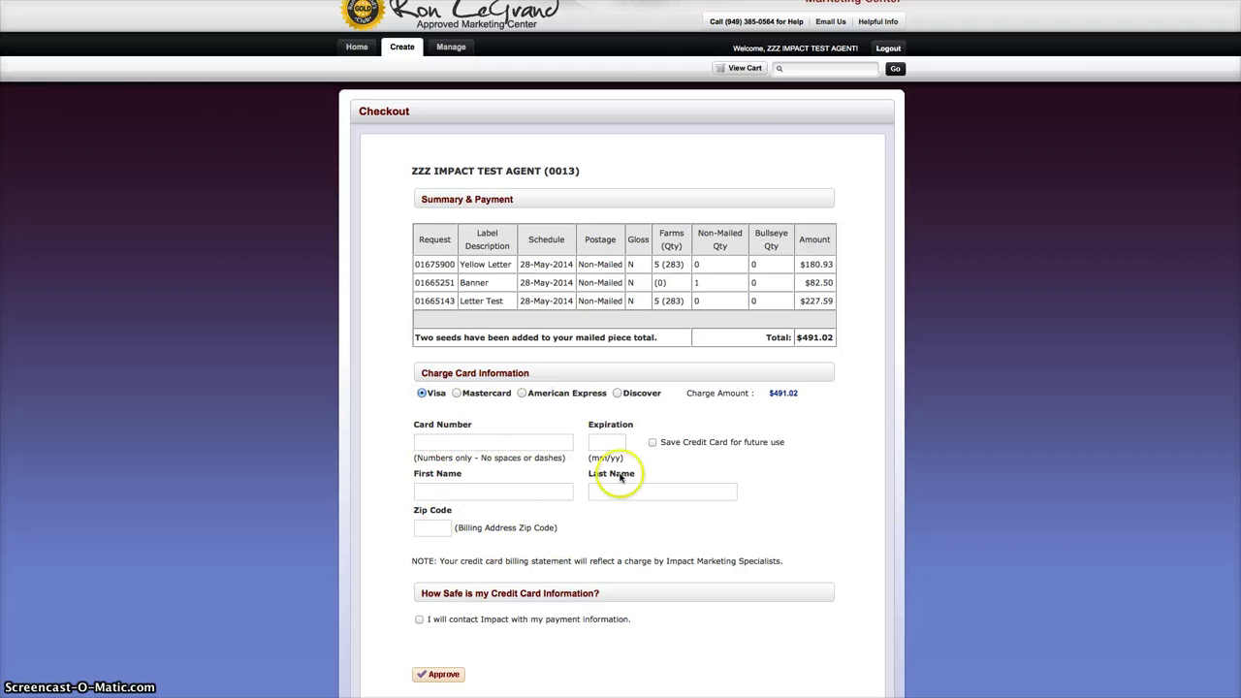
left_click(653, 442)
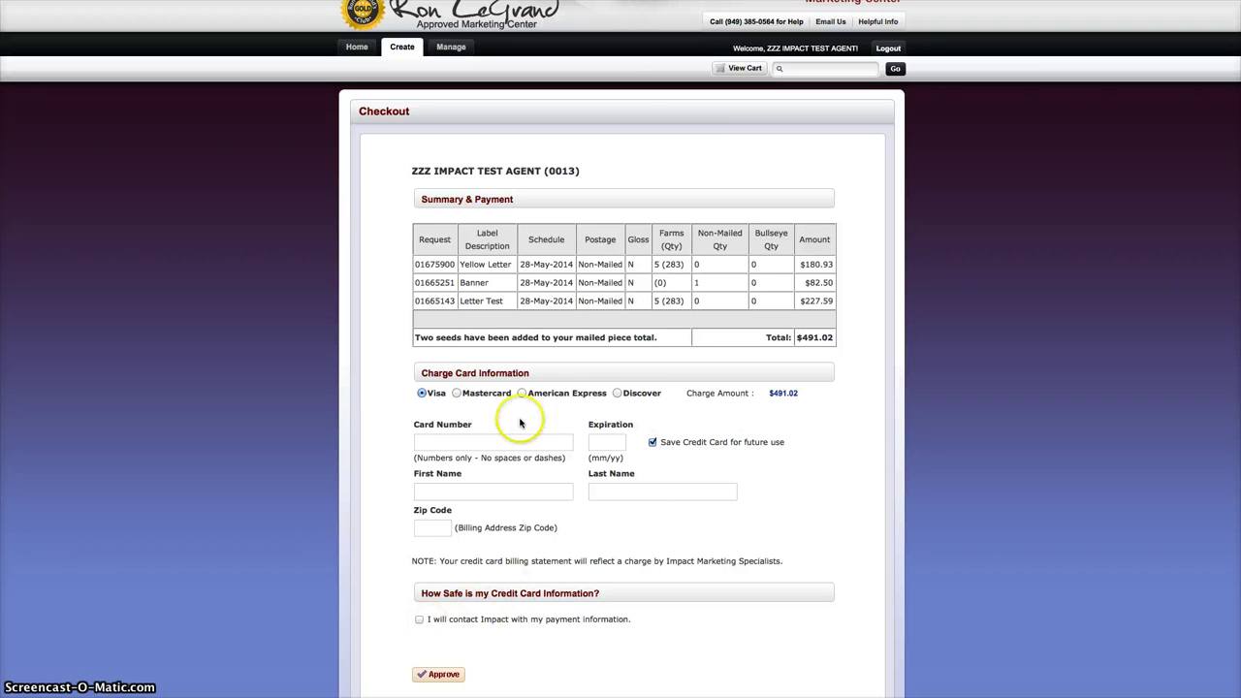
- Try the option to contact Impact with the payment information and deselect it again
left_click(419, 621)
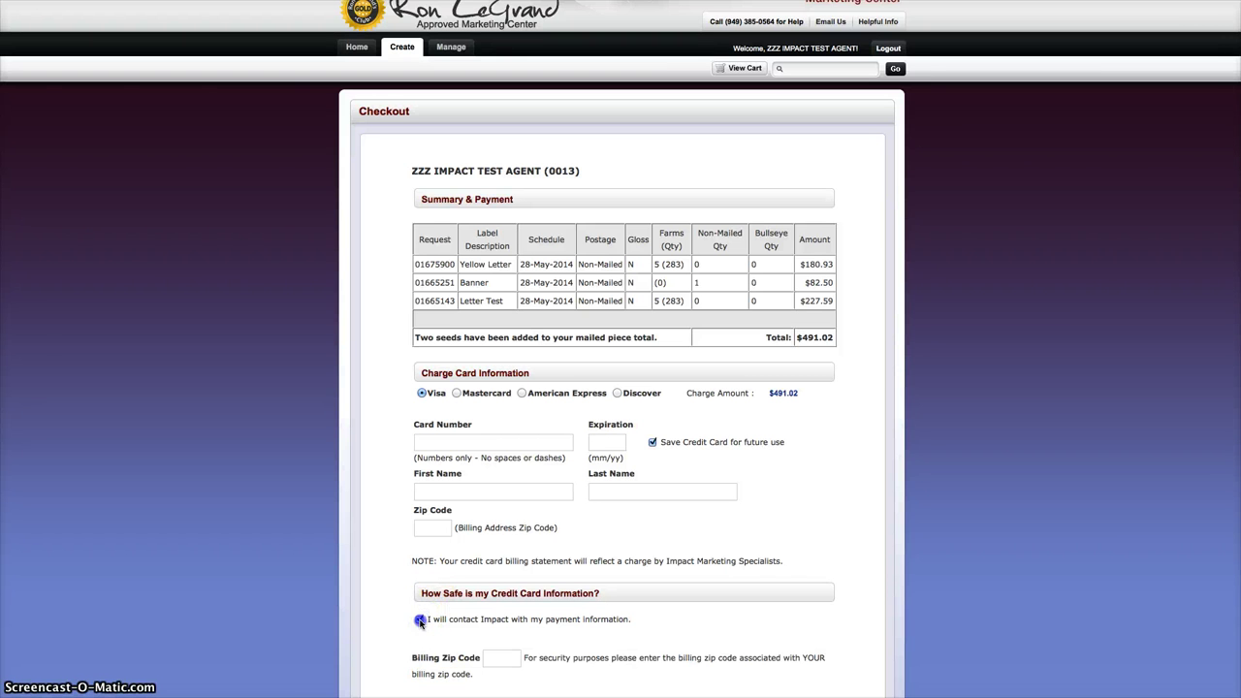
left_click(419, 621)
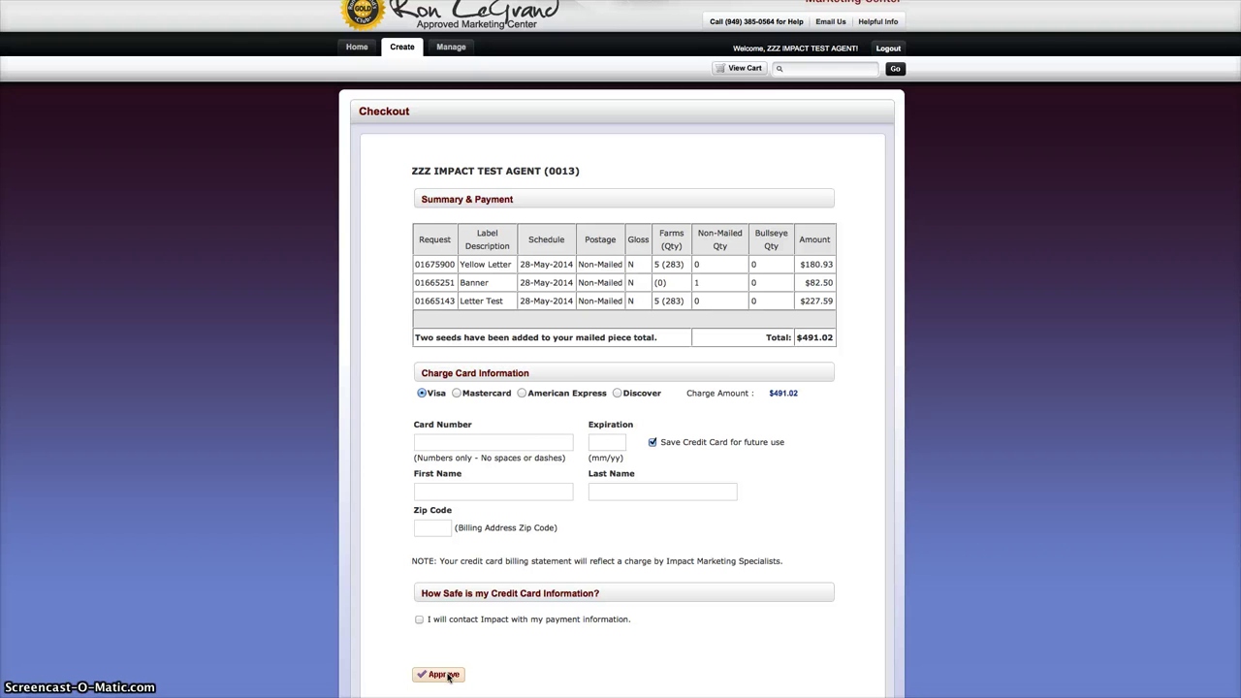
scroll(551, 633, "up", 1)
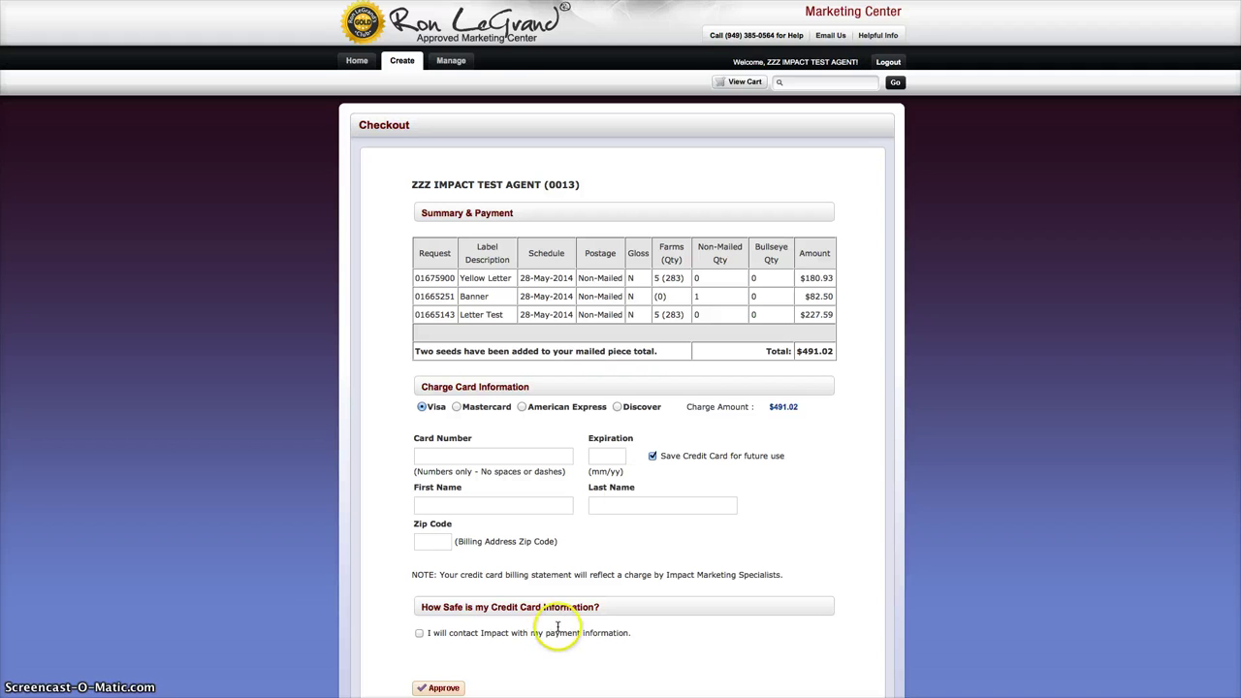